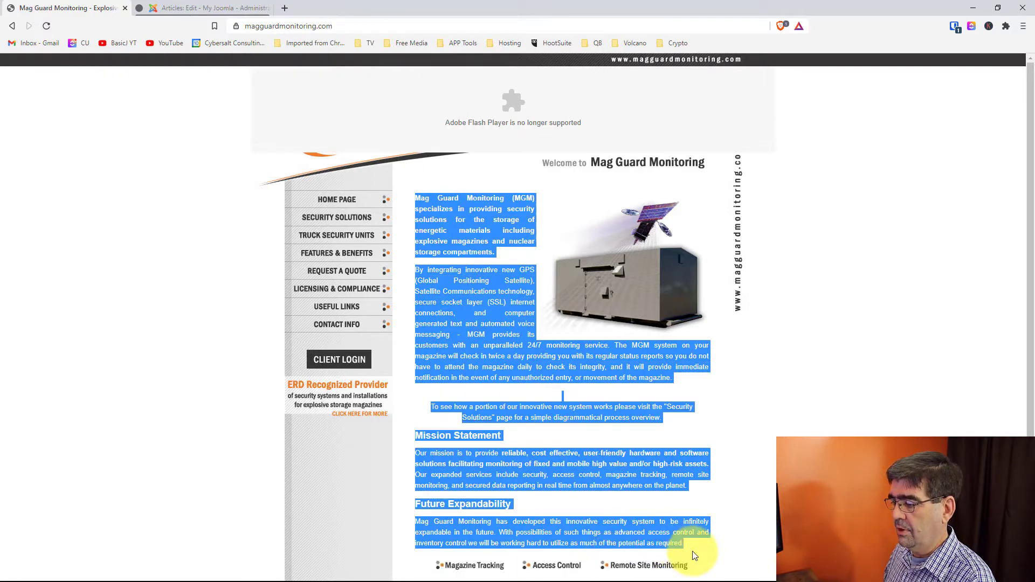
# Step: Copy the selected home page text from the Mag Guard Monitoring site and paste it into the Test Paste article body
pyautogui.rightClick(474, 272)
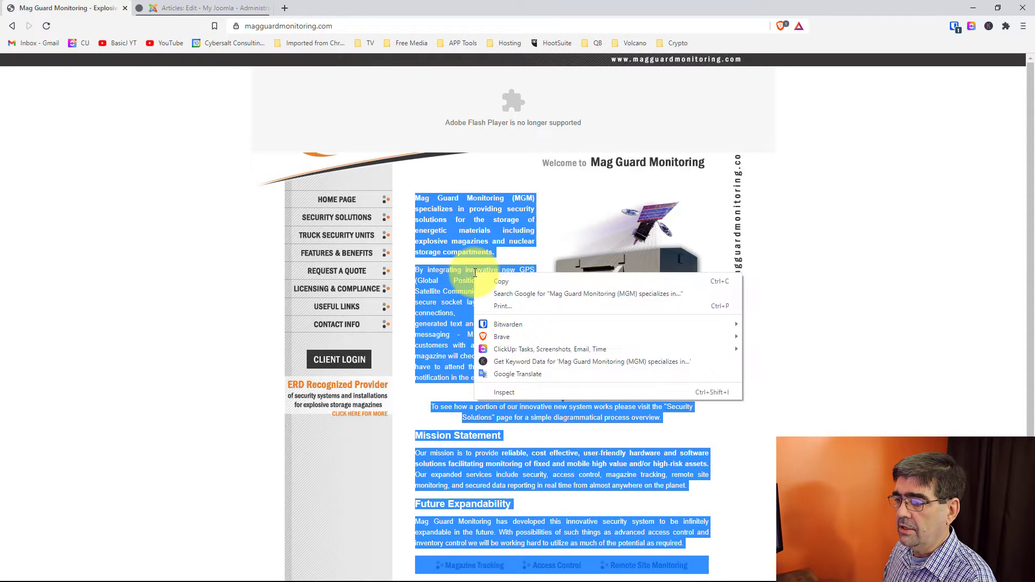
pyautogui.click(496, 276)
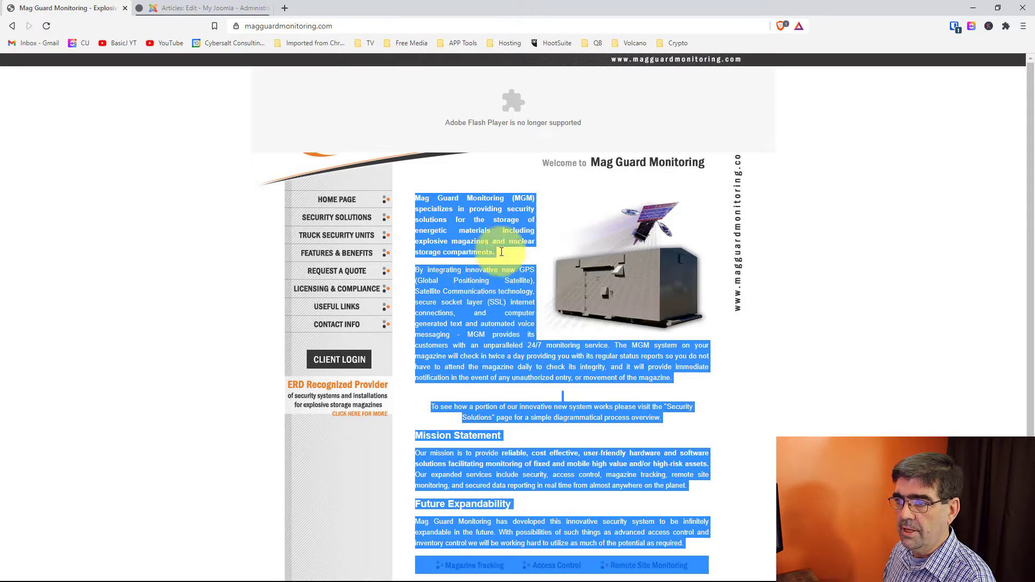
pyautogui.click(178, 8)
pyautogui.click(129, 287)
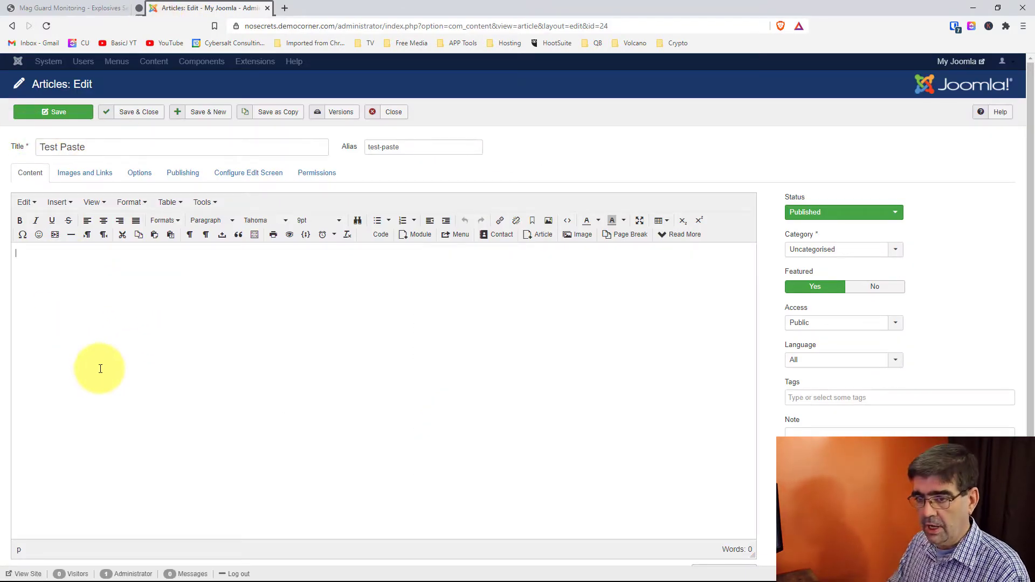
pyautogui.hotkey('ctrl', 'v')
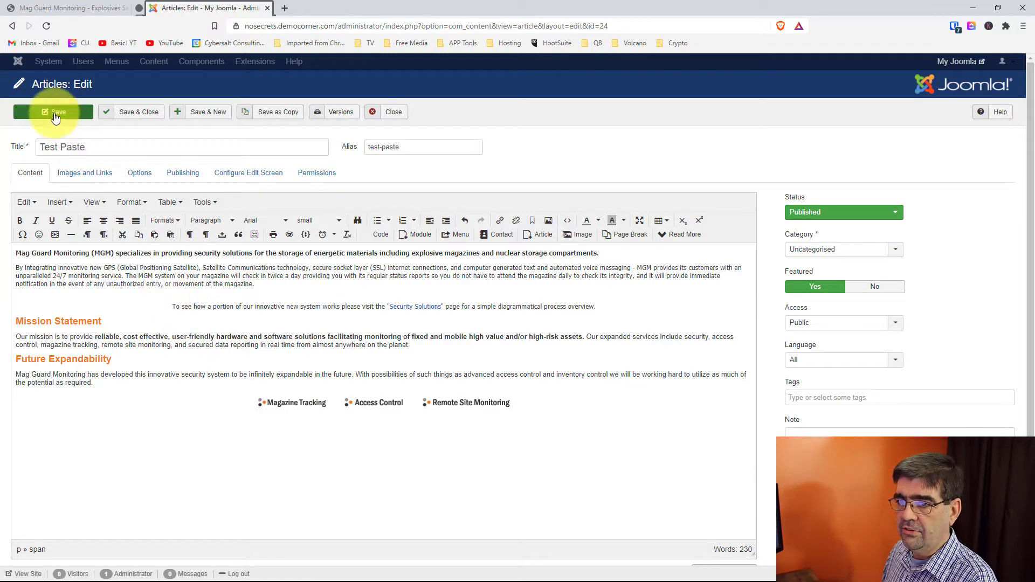
# Step: Save the Test Paste article and view it on the site's public home page
pyautogui.click(956, 63)
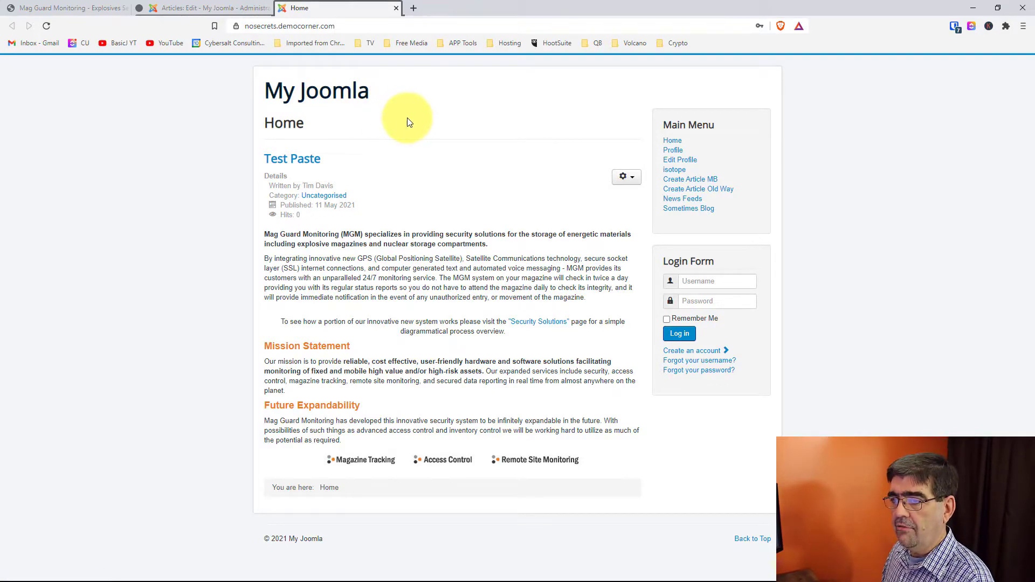
pyautogui.click(172, 6)
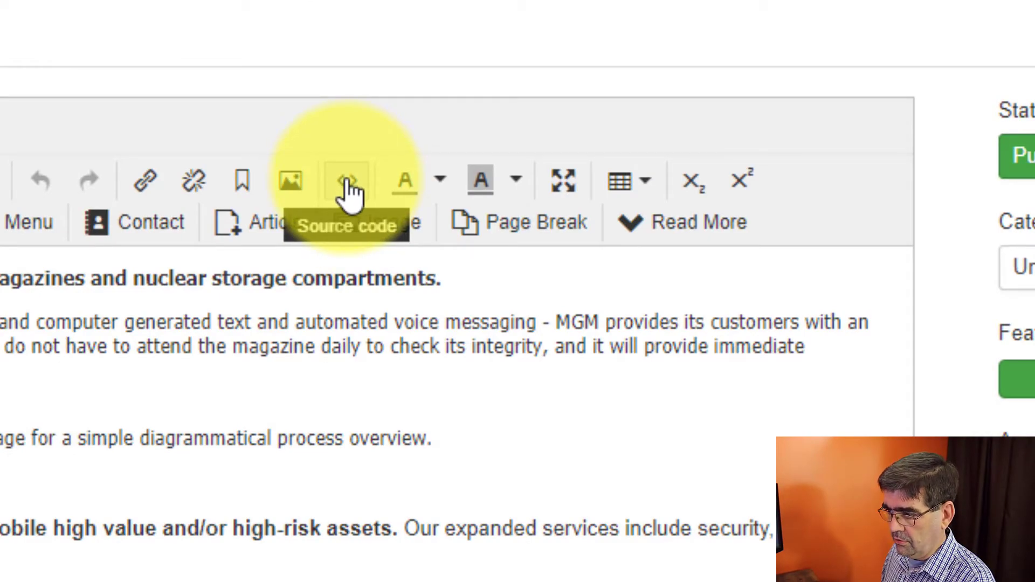
# Step: Examine the inline span styling around the Mission Statement heading in the article's source code
pyautogui.click(349, 190)
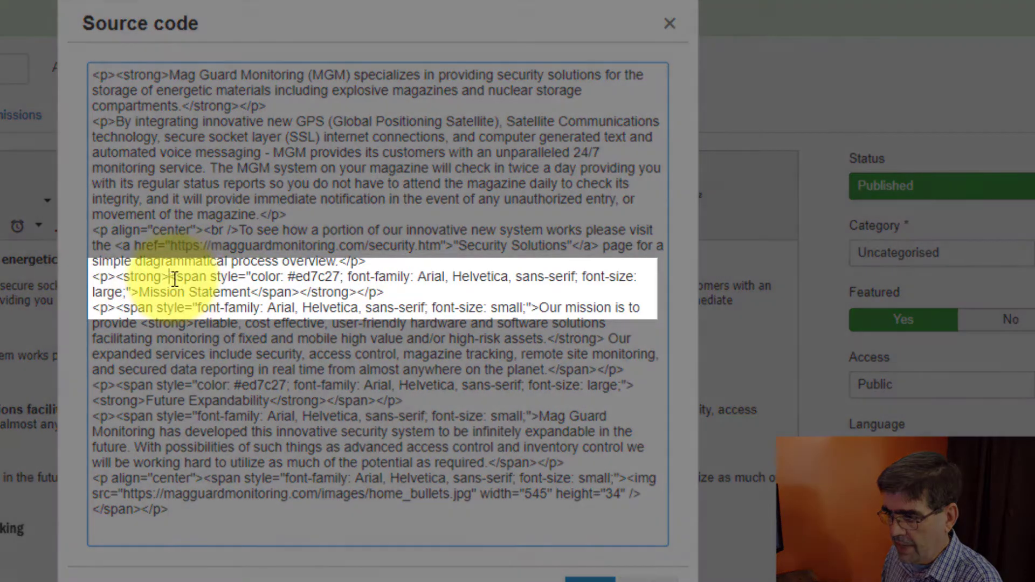
pyautogui.moveTo(170, 277); pyautogui.dragTo(134, 292)
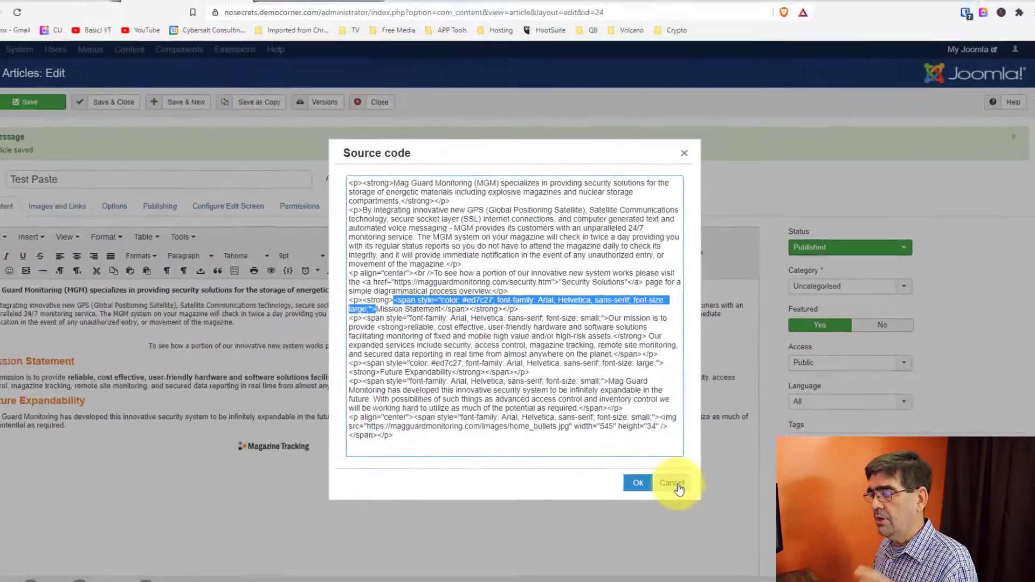
pyautogui.click(601, 565)
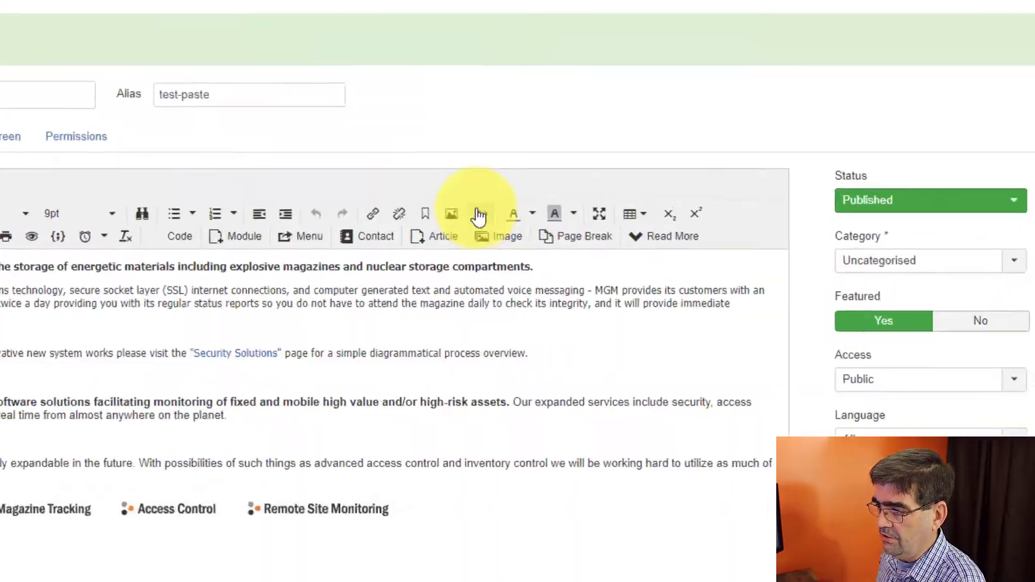
# Step: Remove the strong and span tags around the Mission Statement heading in the article's source code
pyautogui.click(567, 260)
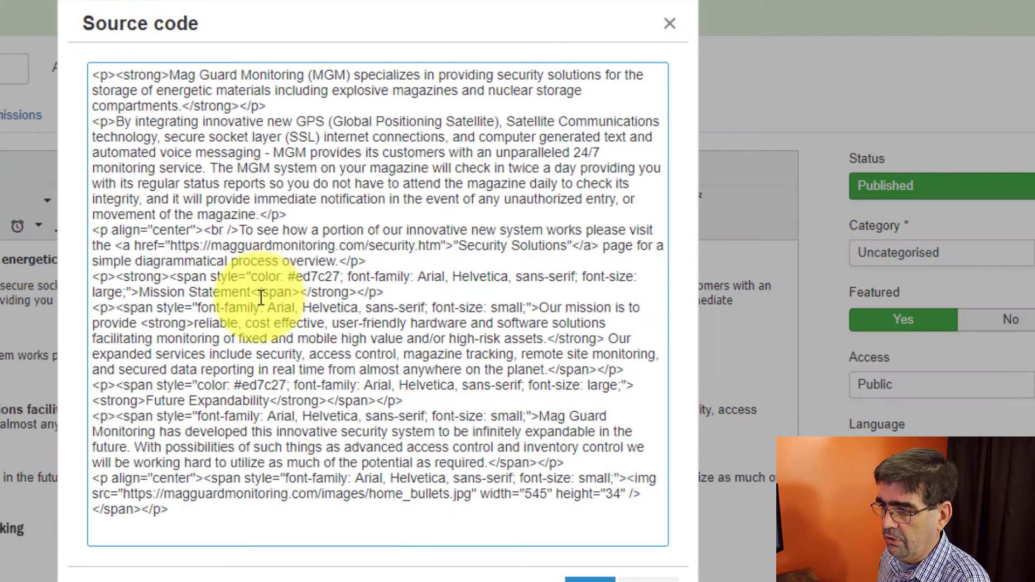
pyautogui.moveTo(170, 277); pyautogui.dragTo(214, 275)
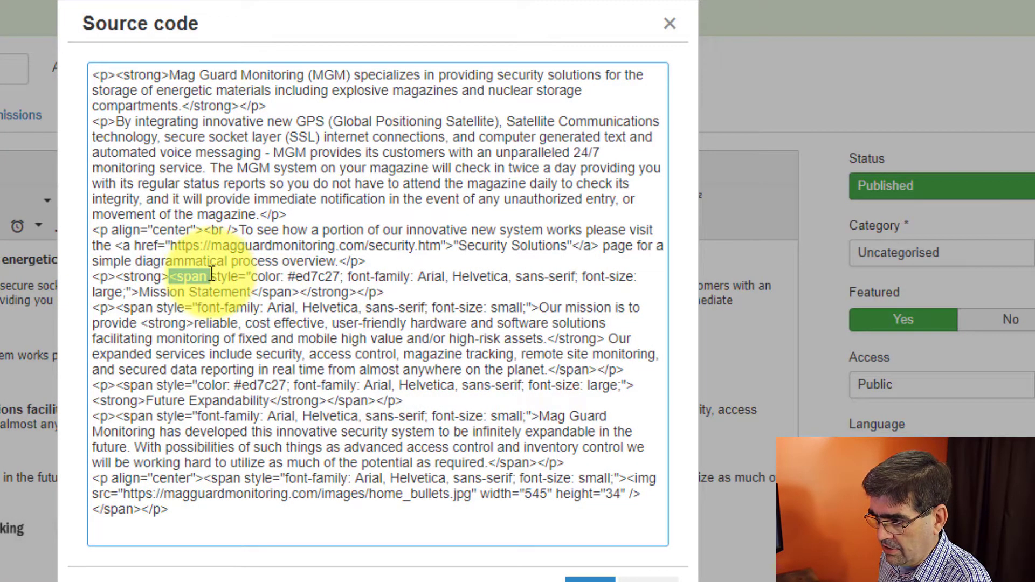
pyautogui.moveTo(212, 275); pyautogui.dragTo(220, 276)
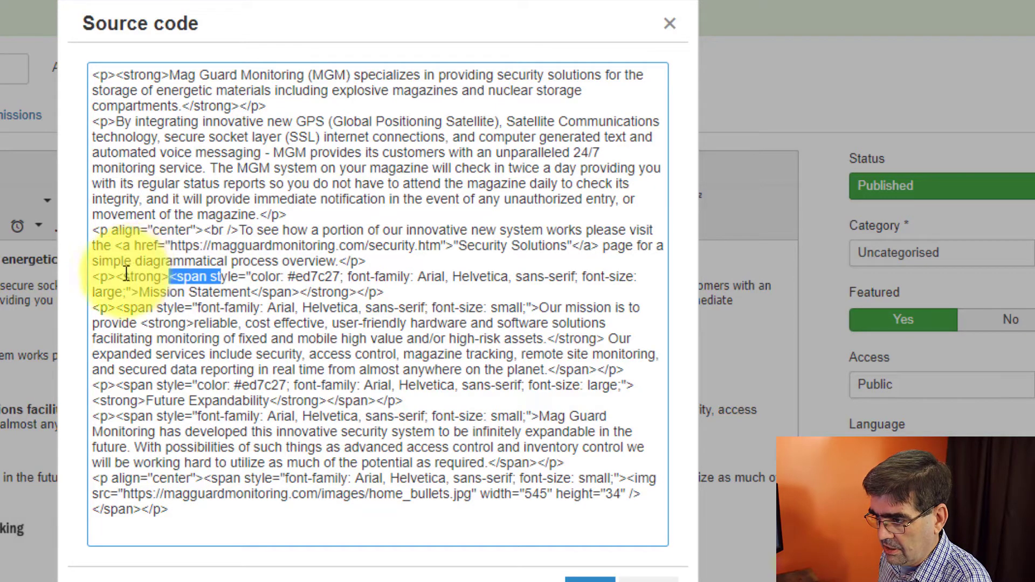
pyautogui.moveTo(117, 277); pyautogui.dragTo(136, 290)
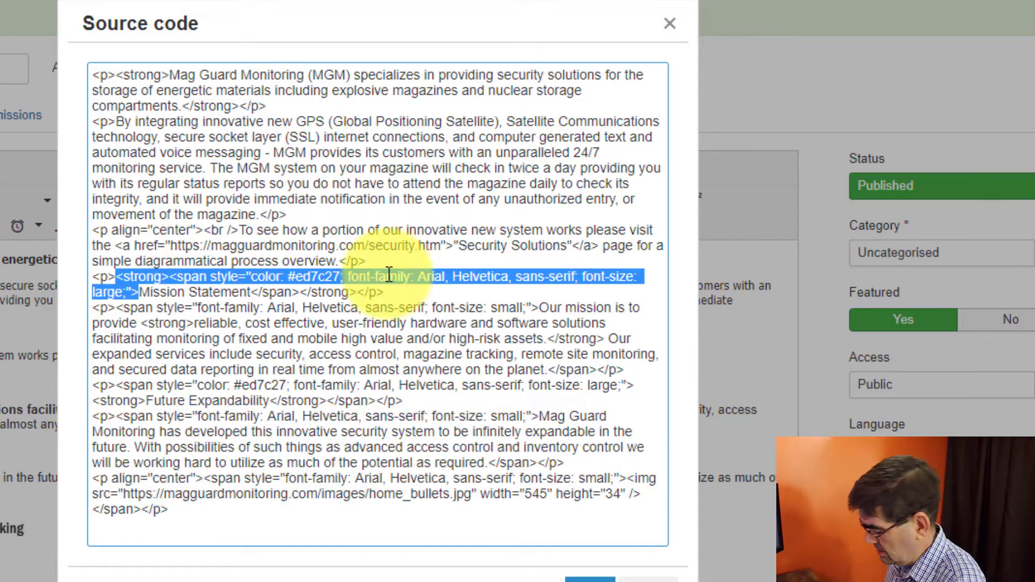
pyautogui.press('Delete')
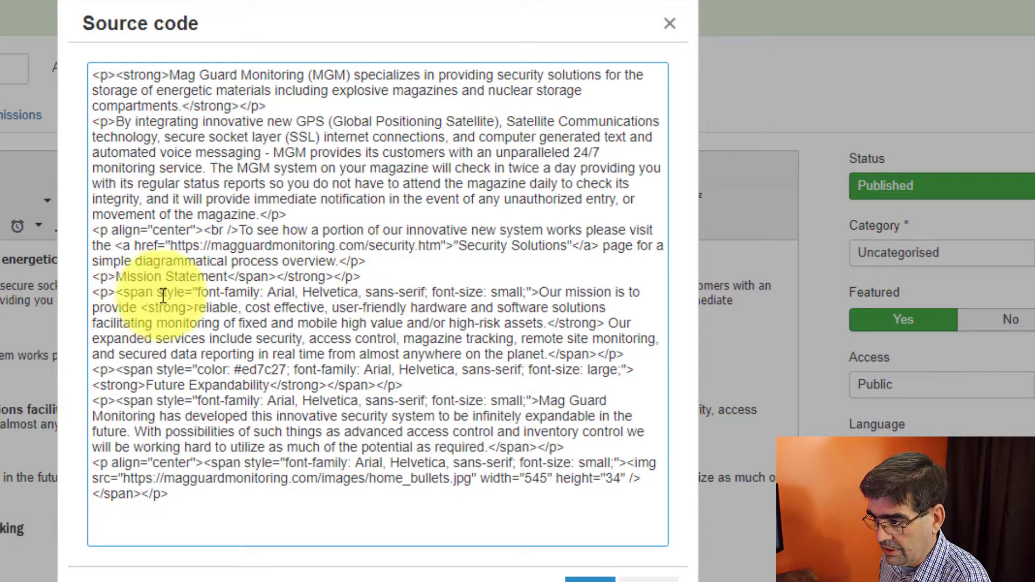
pyautogui.moveTo(280, 276); pyautogui.dragTo(331, 277)
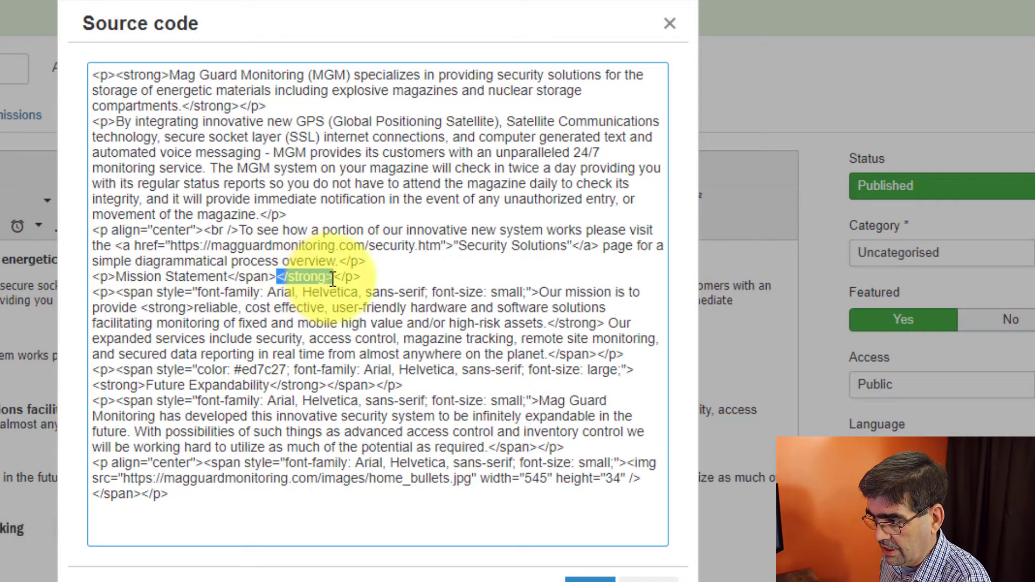
pyautogui.click(274, 276)
pyautogui.moveTo(229, 276); pyautogui.dragTo(326, 277)
pyautogui.press('Delete')
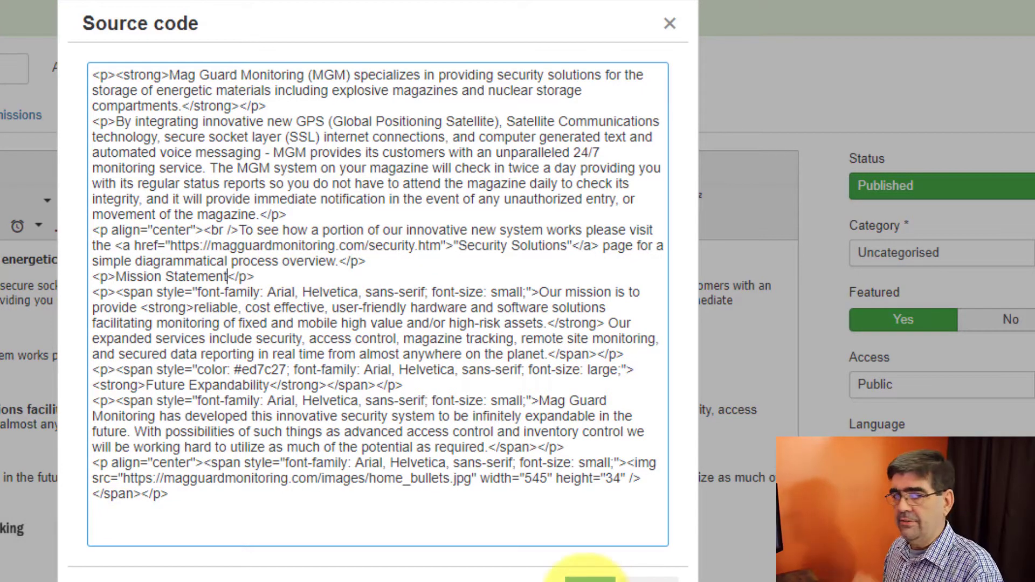
pyautogui.click(590, 579)
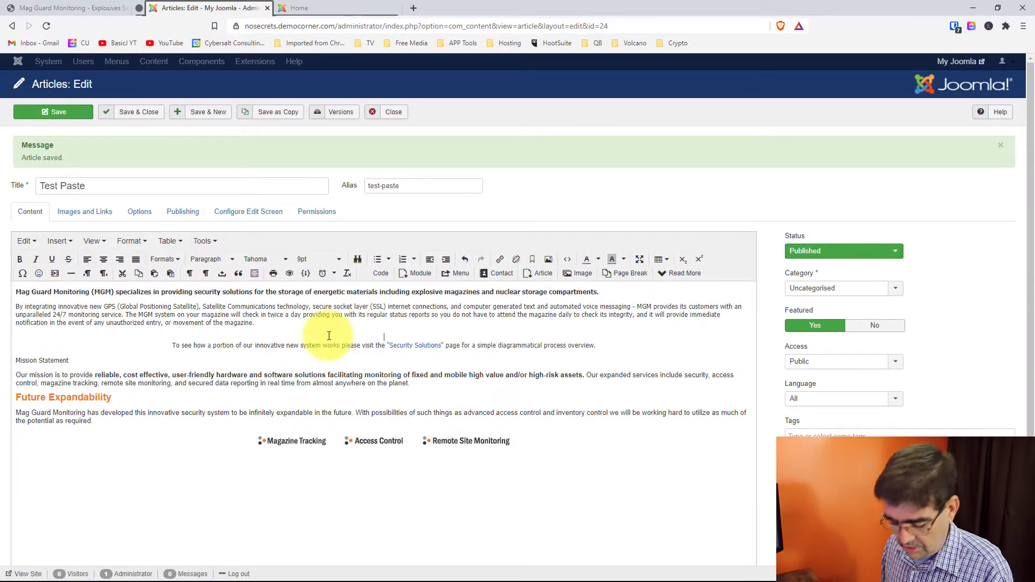
# Step: Clear the article body and paste the copied text again as plain text
pyautogui.hotkey('ctrl', 'a')
pyautogui.press('Delete')
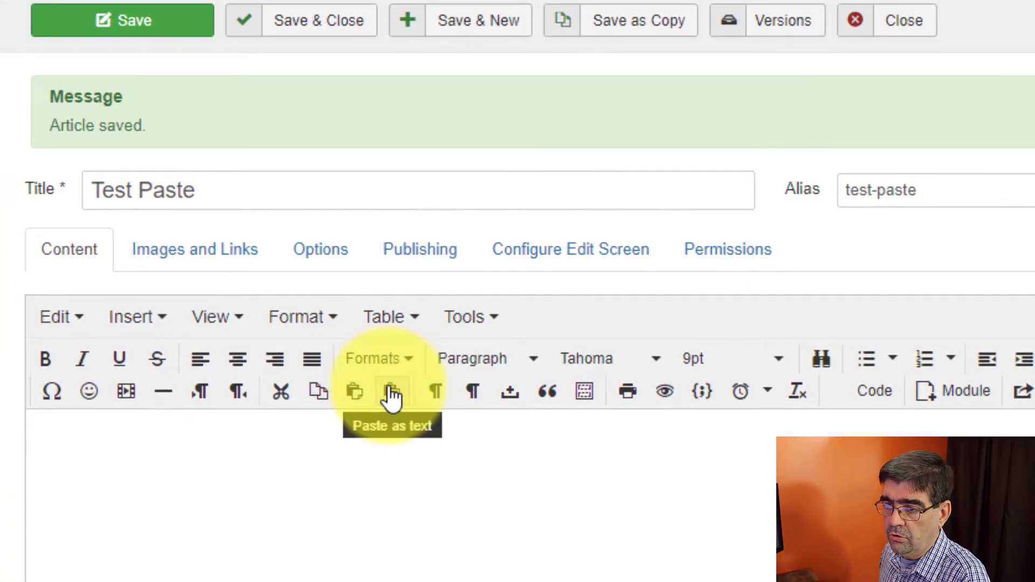
pyautogui.click(393, 400)
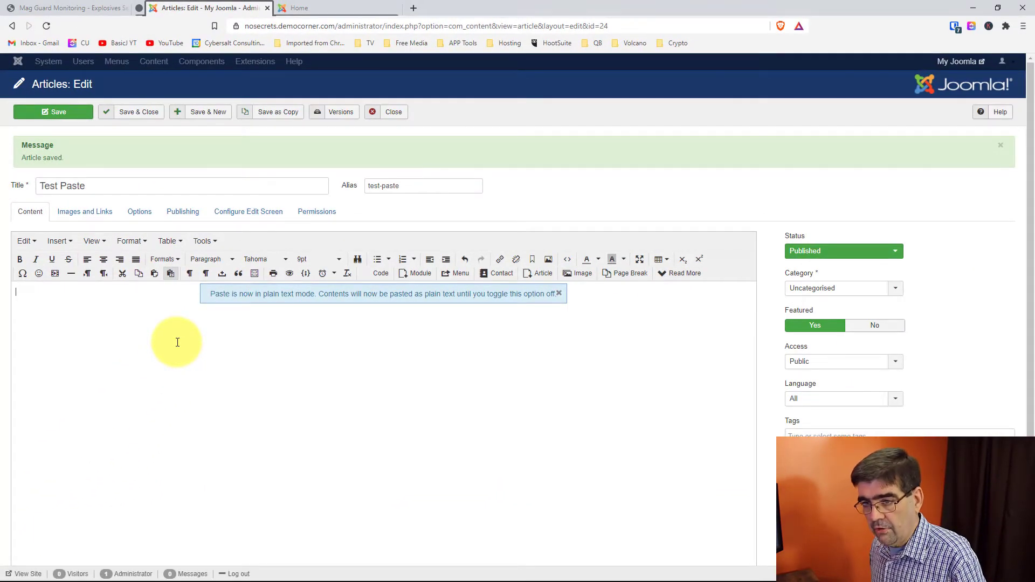
pyautogui.hotkey('ctrl', 'v')
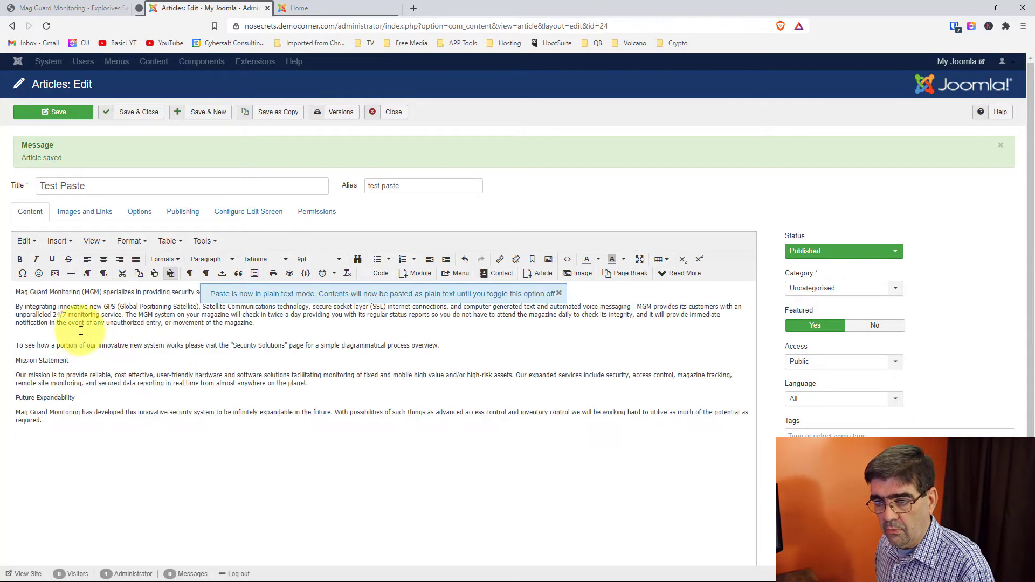
# Step: Compare the plain-text paste with the original web page and examine the tags in the article's source code
pyautogui.click(42, 8)
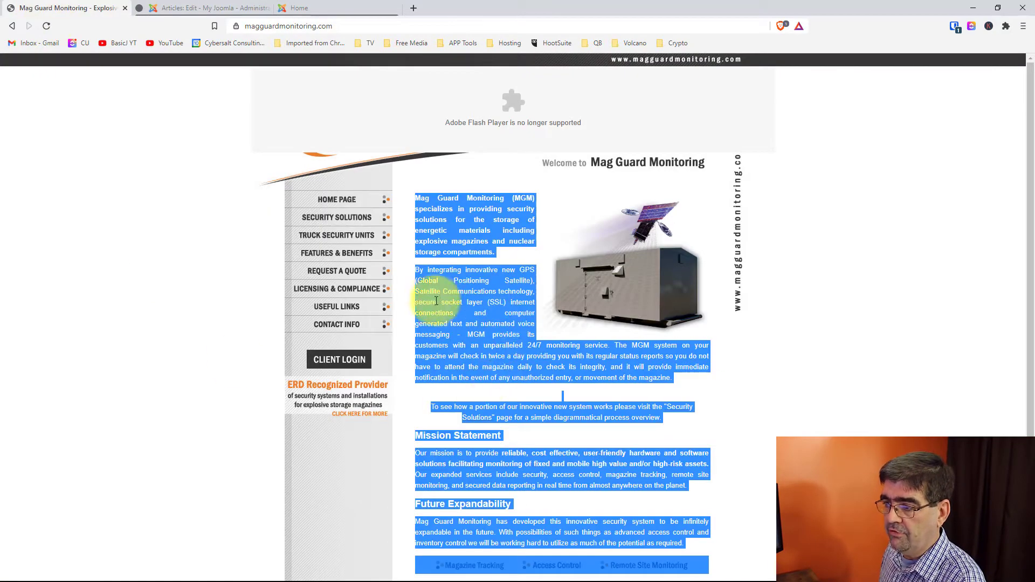
pyautogui.click(189, 16)
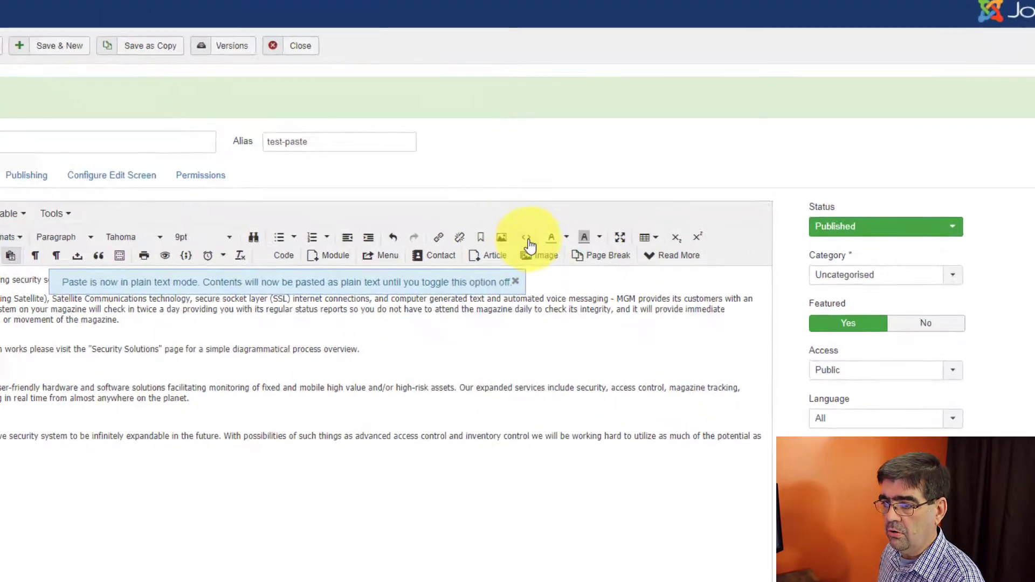
pyautogui.click(569, 263)
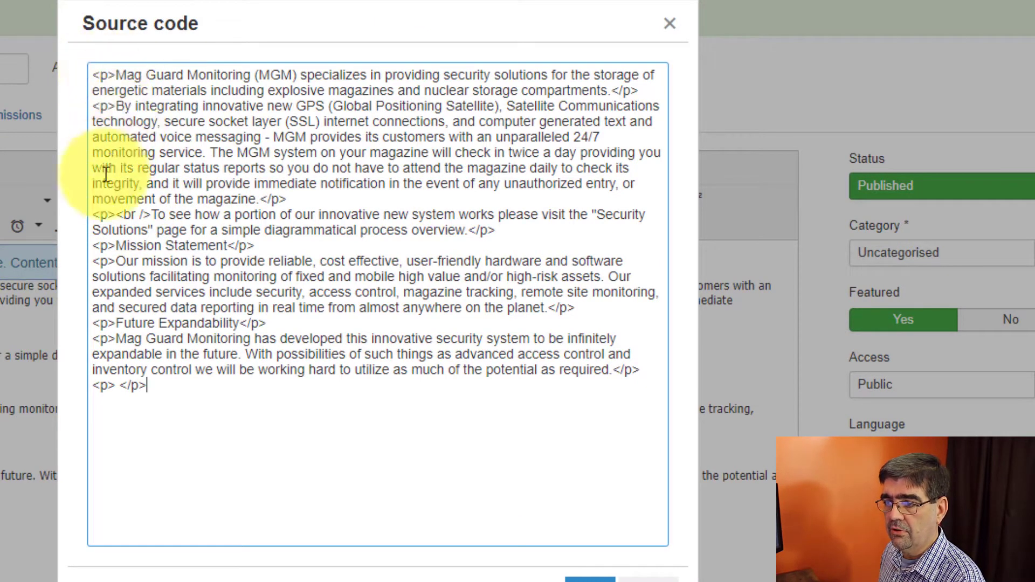
pyautogui.moveTo(117, 214); pyautogui.dragTo(152, 214)
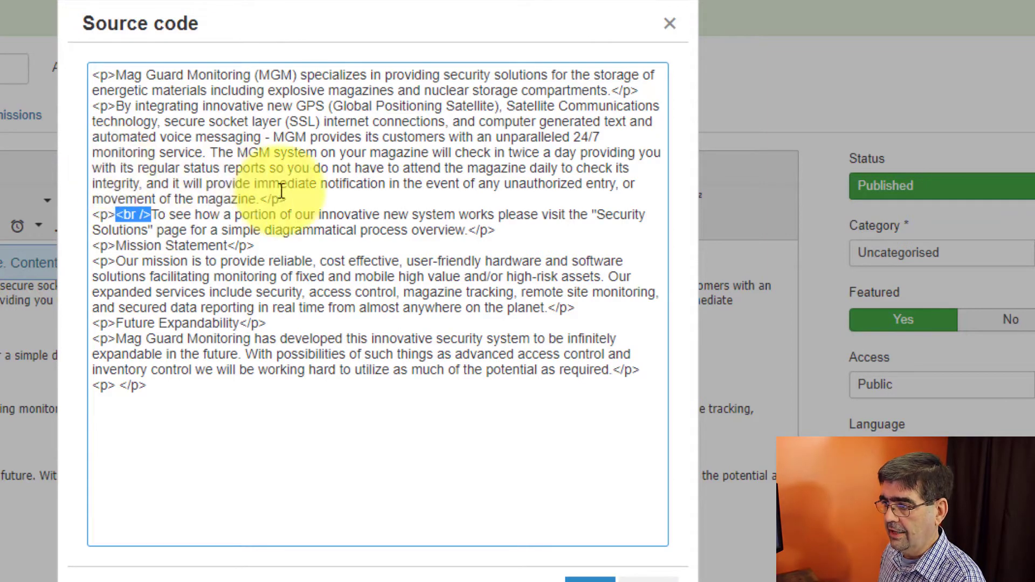
pyautogui.click(647, 576)
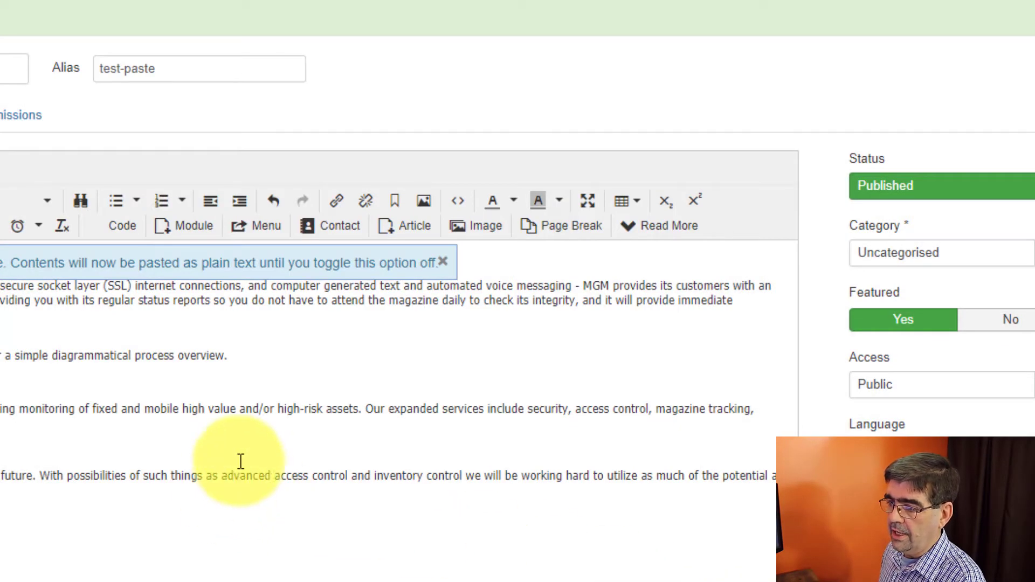
# Step: Dismiss the plain text notice and format the Mission Statement and Future Expandability lines as Heading 2
pyautogui.click(444, 262)
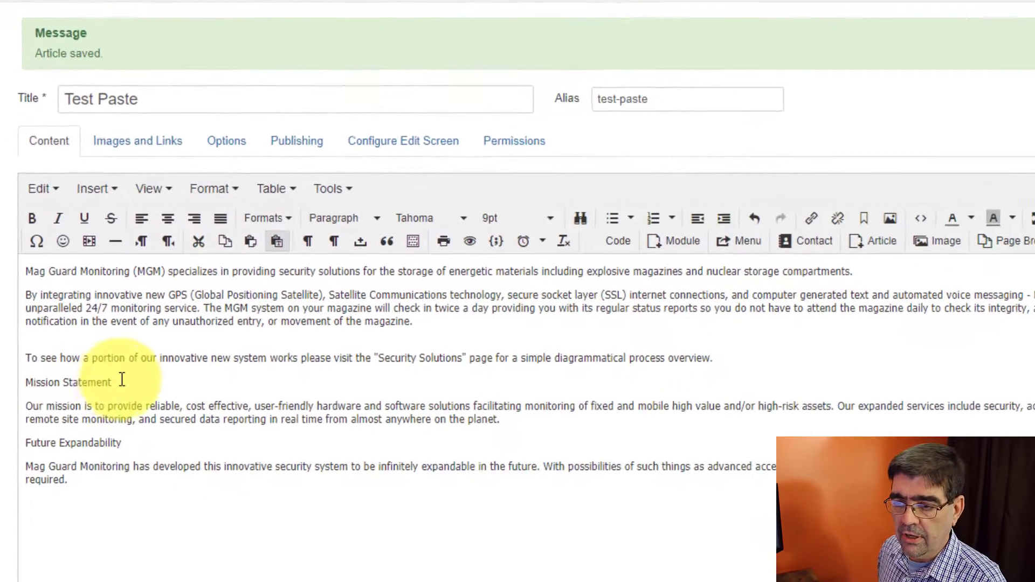
pyautogui.moveTo(69, 360); pyautogui.dragTo(18, 364)
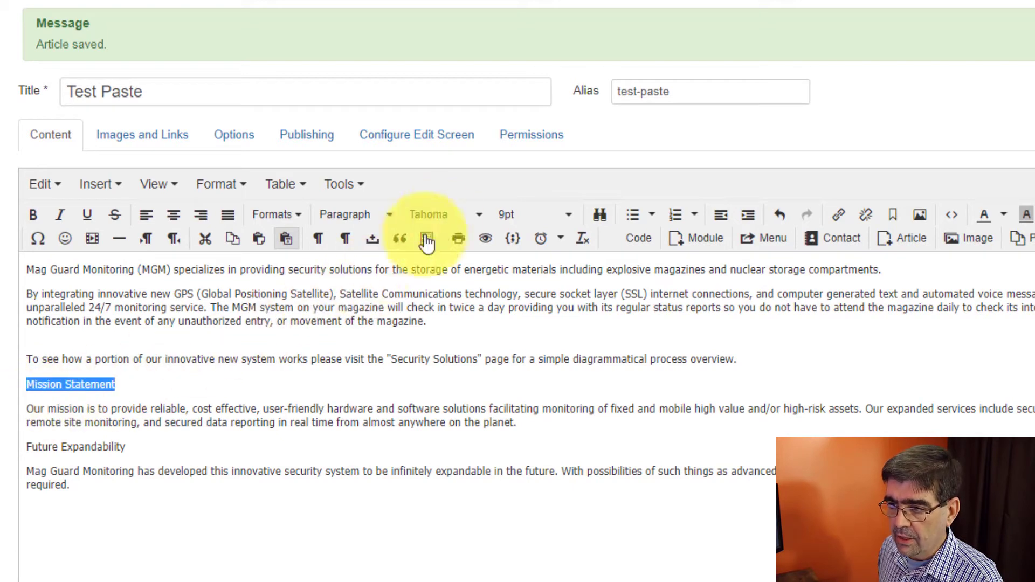
pyautogui.click(391, 215)
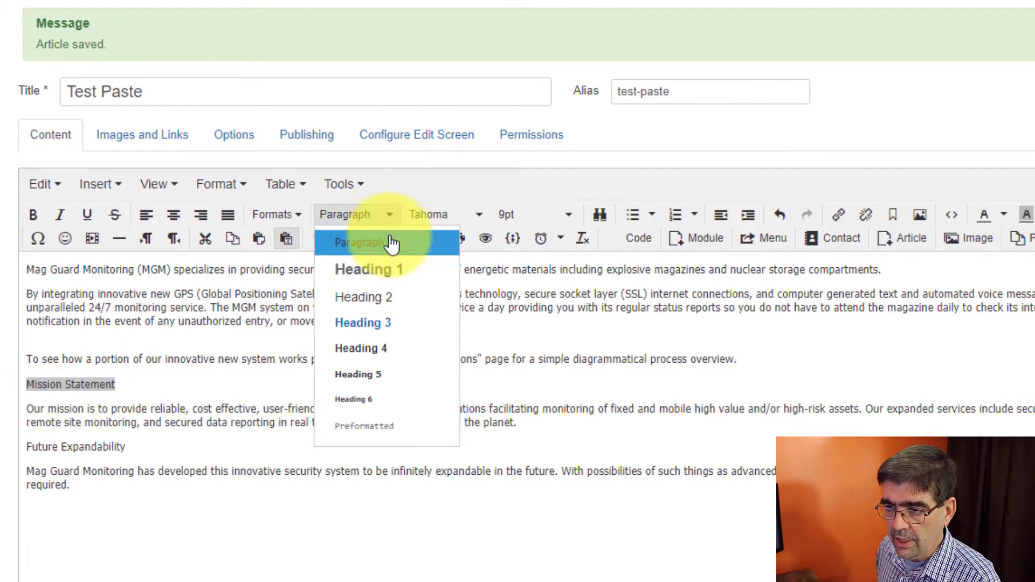
pyautogui.click(392, 296)
pyautogui.moveTo(128, 447); pyautogui.dragTo(25, 447)
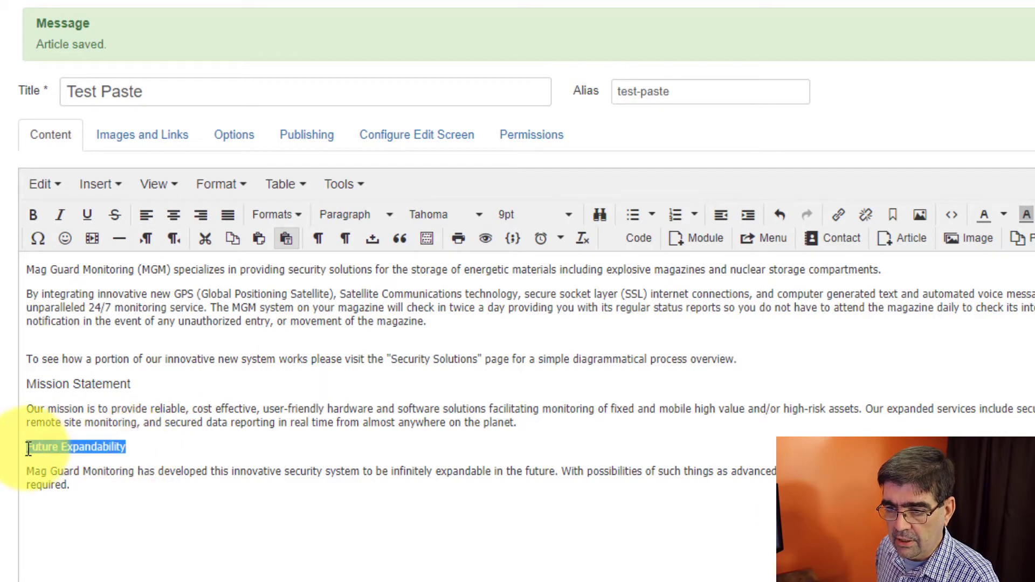
pyautogui.click(351, 225)
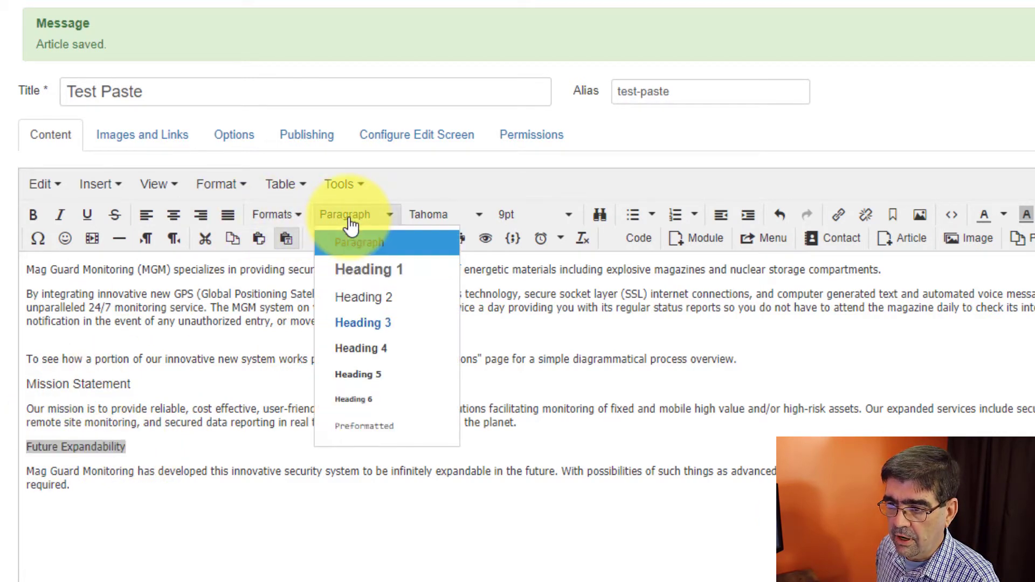
pyautogui.click(349, 296)
pyautogui.click(198, 442)
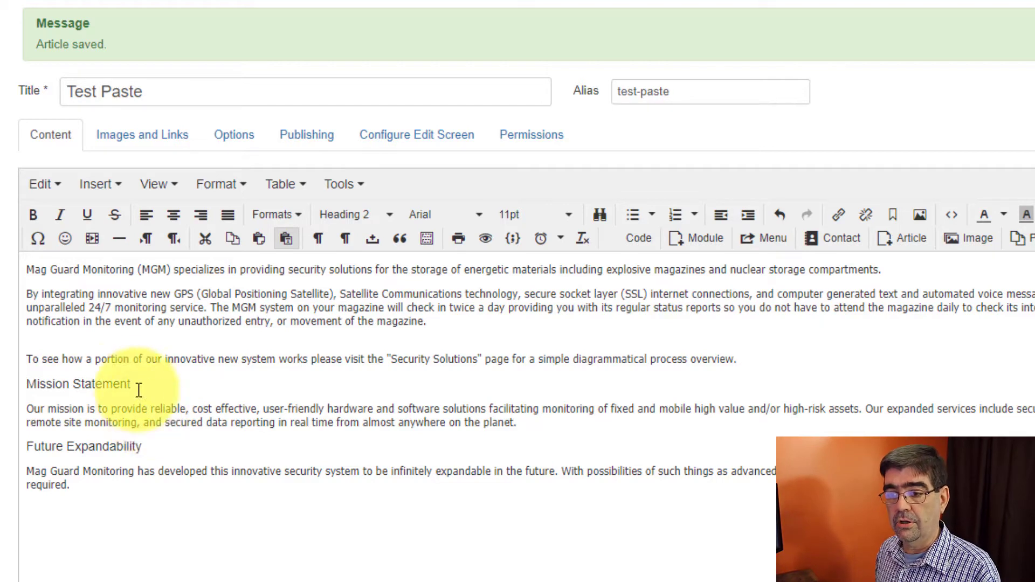
# Step: Save the article and reload the site's home page to check the cleaned-up text
pyautogui.moveTo(131, 384); pyautogui.dragTo(39, 385)
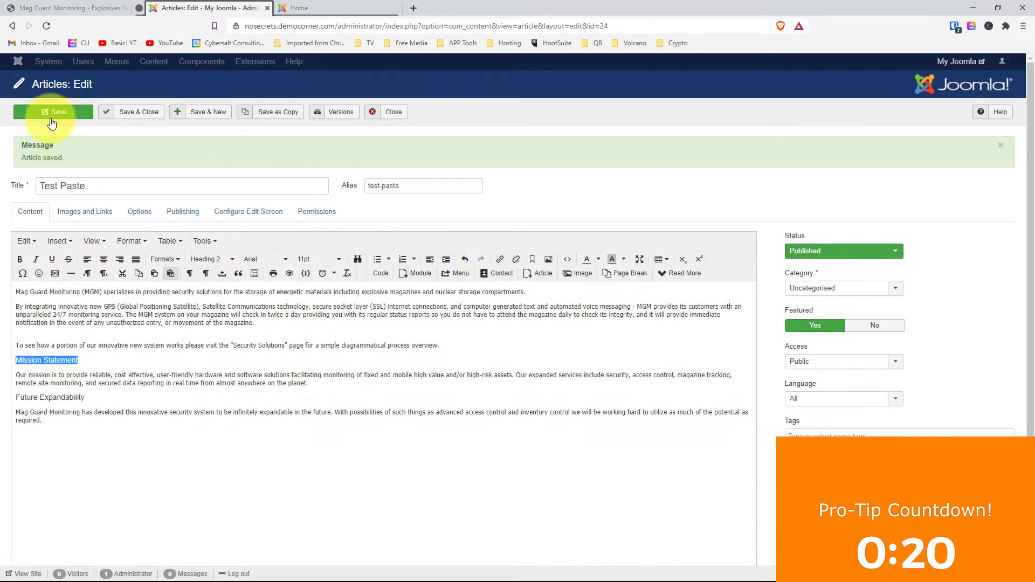
pyautogui.click(81, 2)
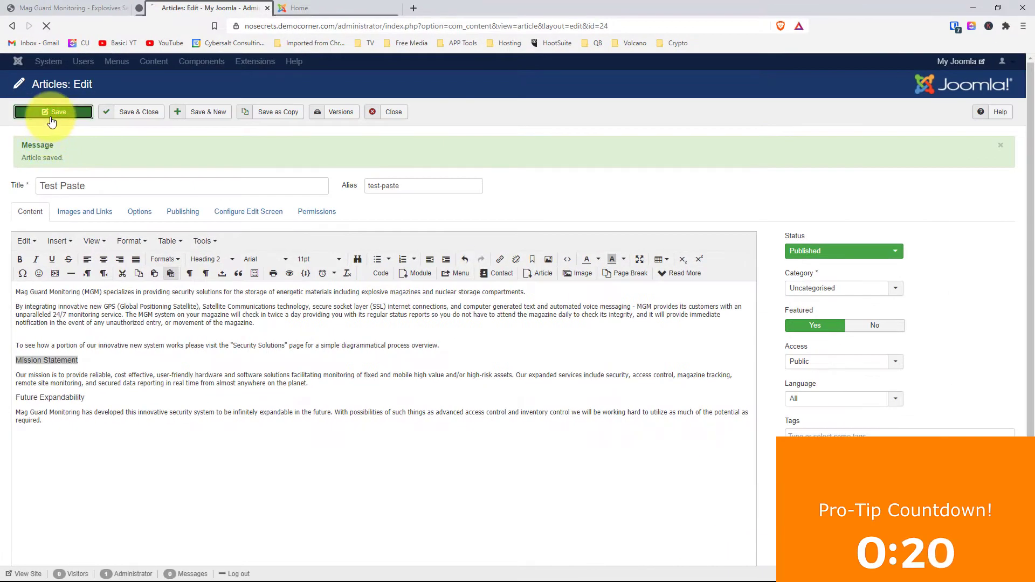
pyautogui.click(310, 8)
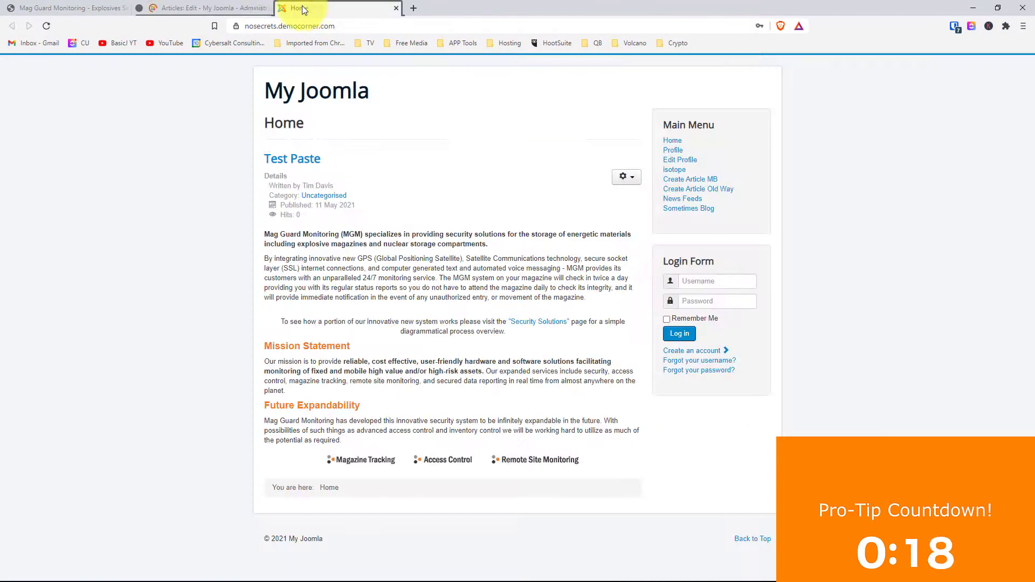
pyautogui.click(44, 27)
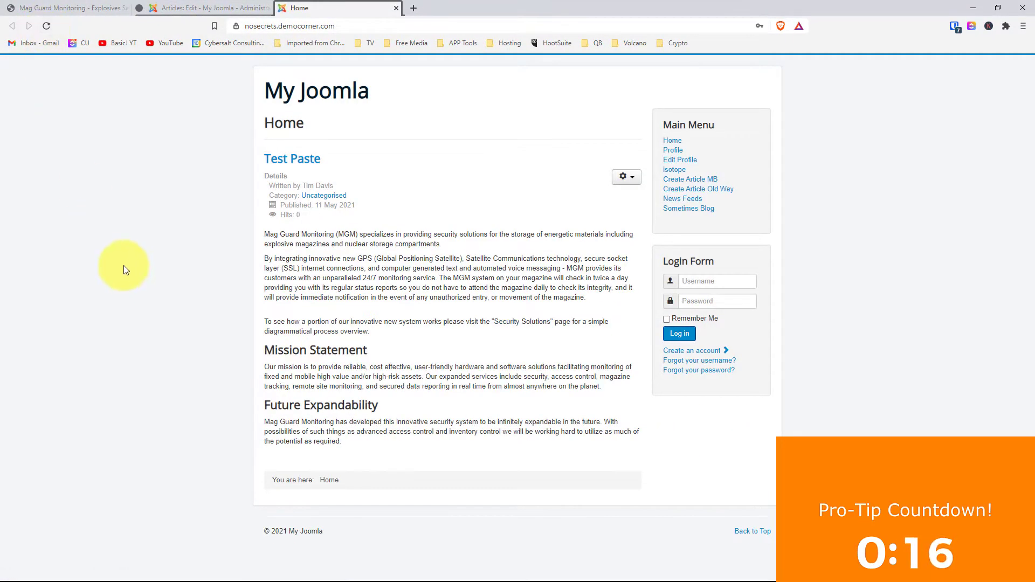
# Step: Save the article again and check the Mission Statement and Future Expandability headings on the reloaded home page
pyautogui.click(190, 8)
pyautogui.click(53, 112)
pyautogui.click(337, 7)
pyautogui.click(47, 26)
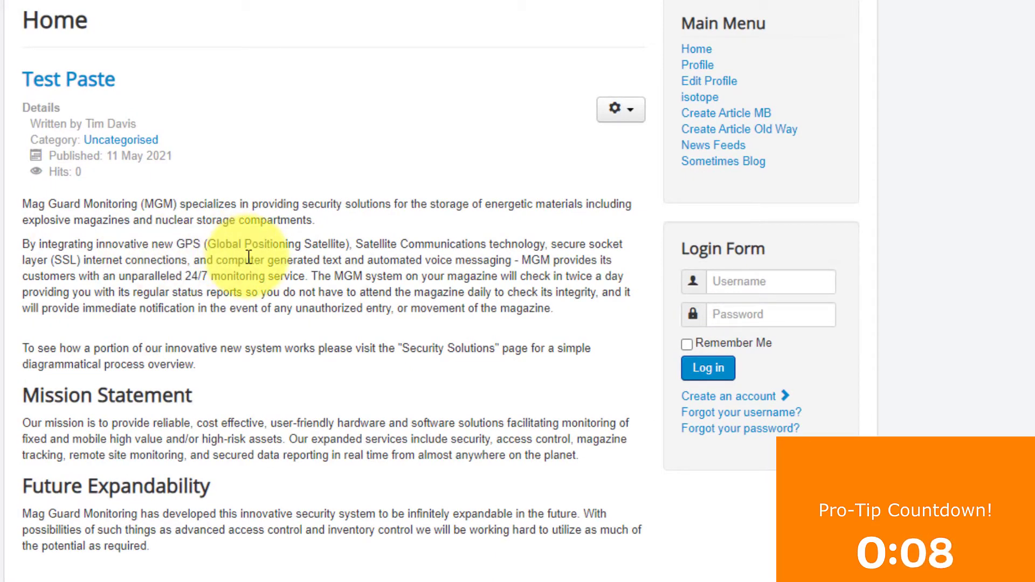
pyautogui.moveTo(23, 395); pyautogui.dragTo(188, 404)
pyautogui.moveTo(32, 486); pyautogui.dragTo(216, 515)
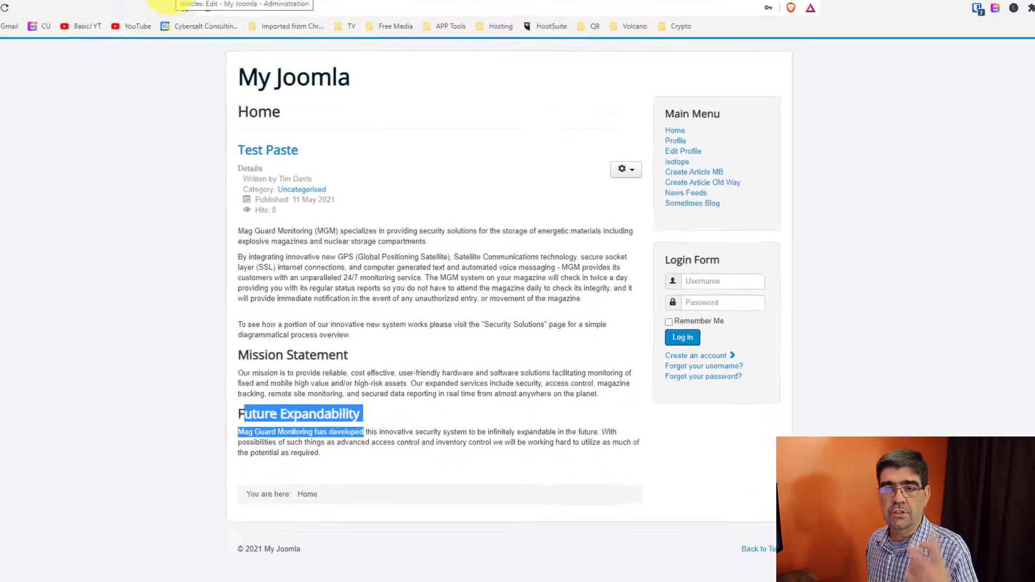
# Step: Compare the saved article in the editor with the formatting of the original Mag Guard Monitoring page
pyautogui.click(205, 8)
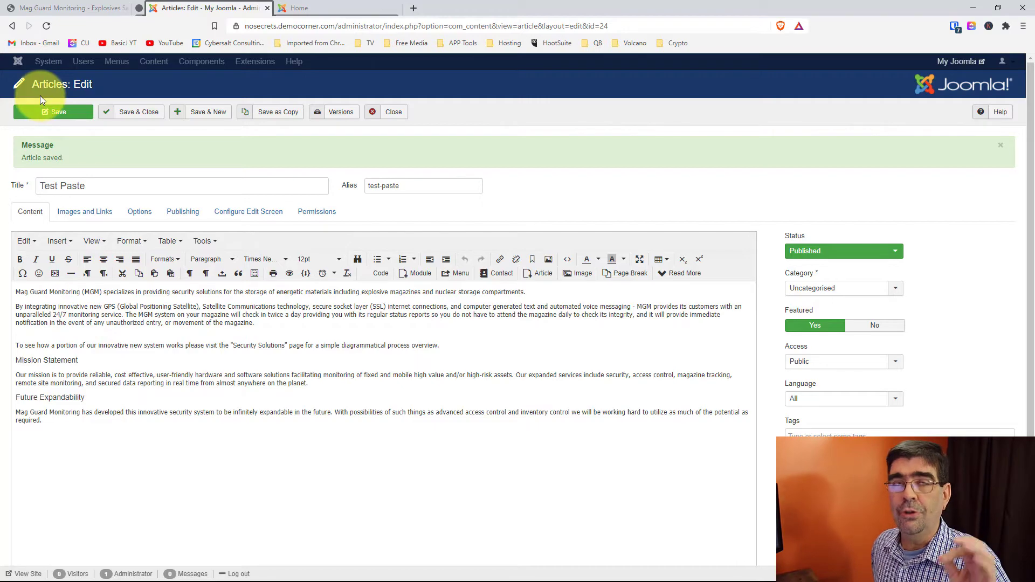
pyautogui.click(51, 8)
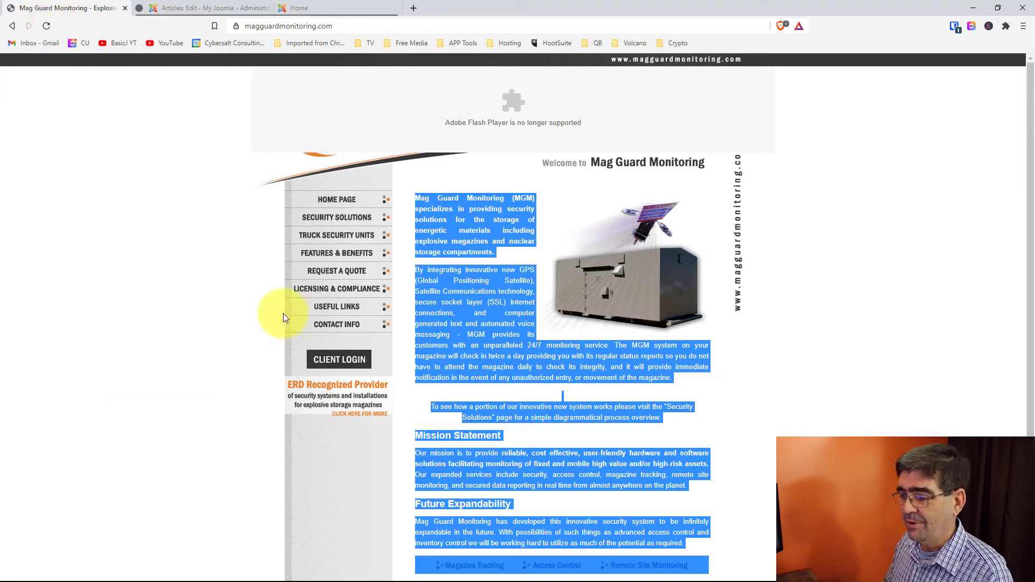
pyautogui.scroll(-3, 381, 282)
pyautogui.click(499, 271)
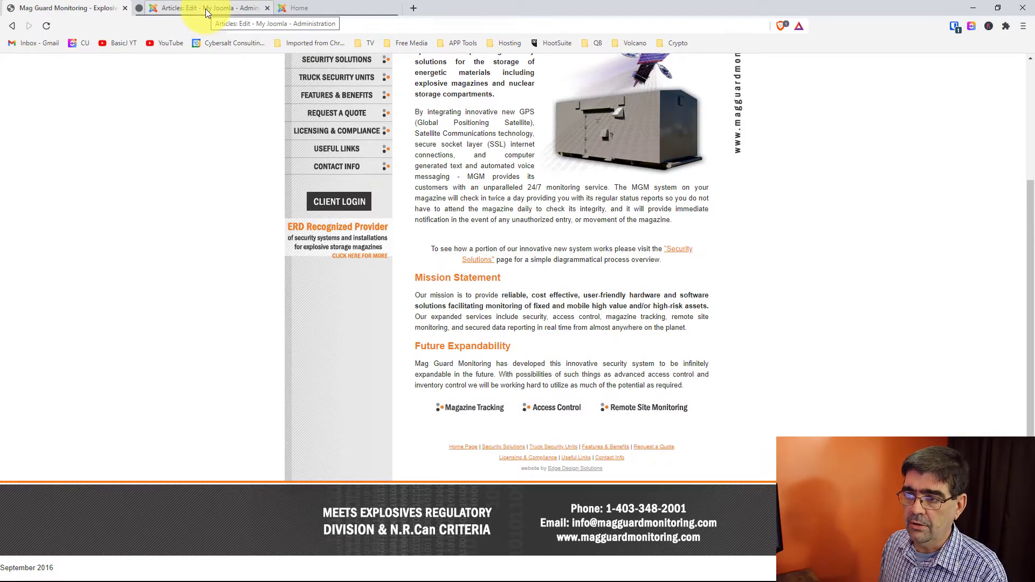
# Step: Leave the article, set the Default Editor to Editor - JCE in the Global Configuration and save the configuration
pyautogui.click(205, 9)
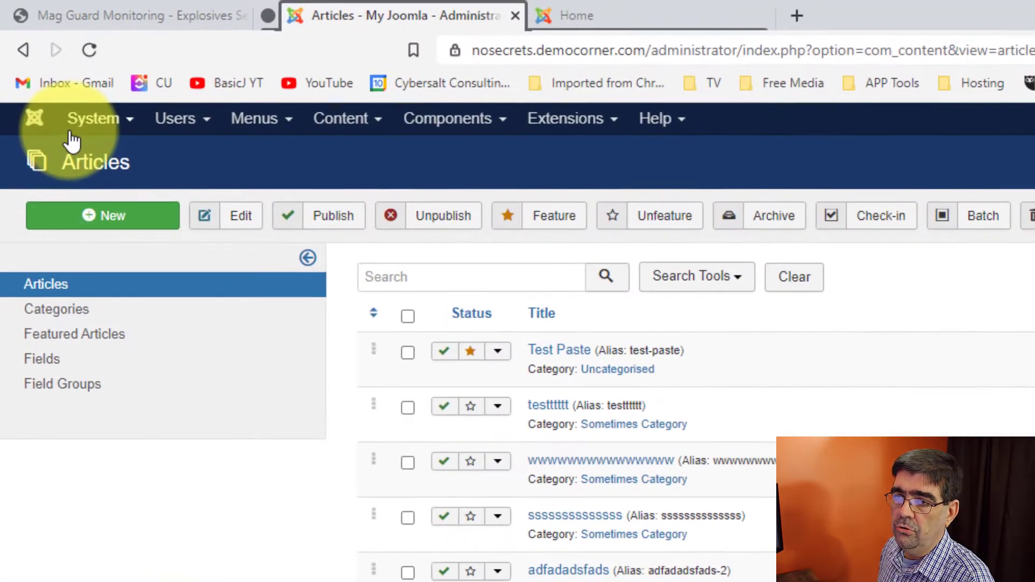
pyautogui.click(93, 131)
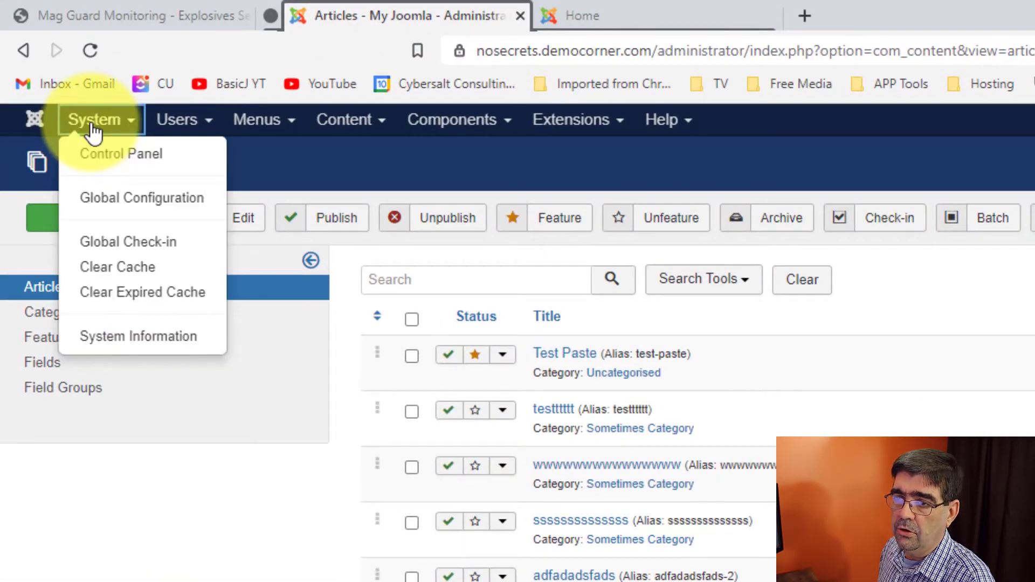
pyautogui.click(114, 199)
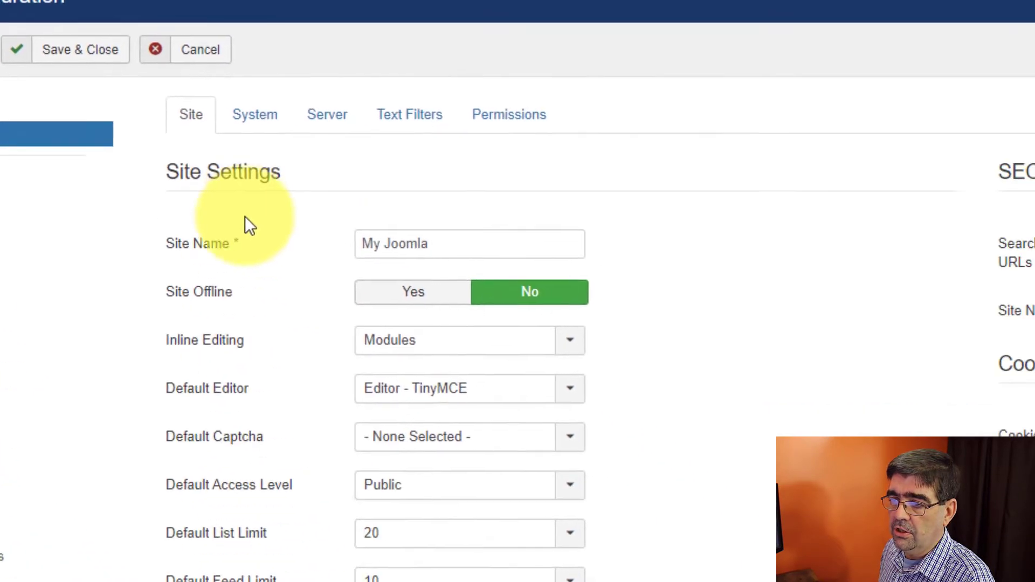
pyautogui.click(492, 322)
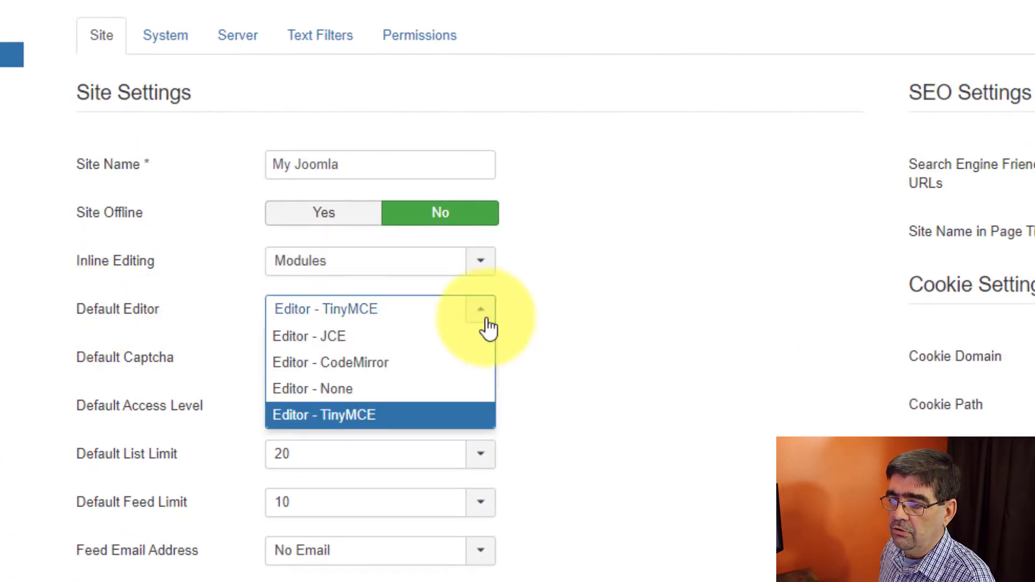
pyautogui.click(399, 348)
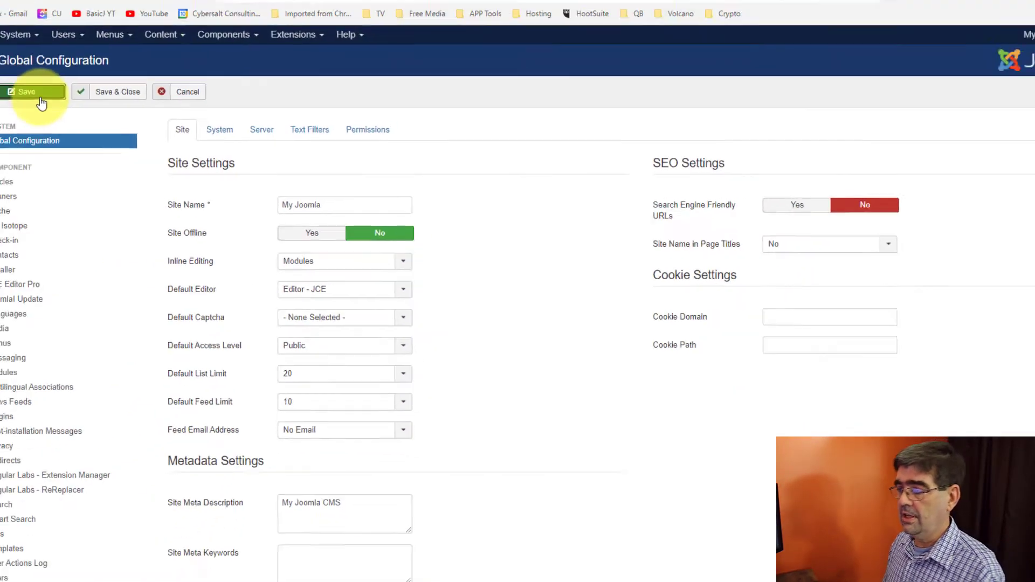
pyautogui.click(68, 112)
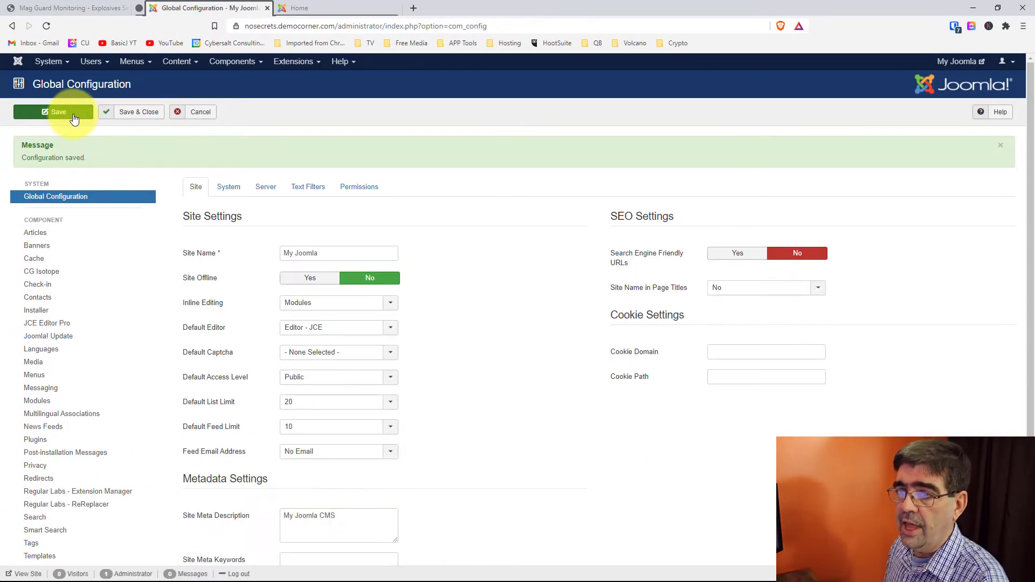
# Step: Reopen the Test Paste article from the article list and delete all of its body text
pyautogui.click(177, 61)
pyautogui.click(173, 81)
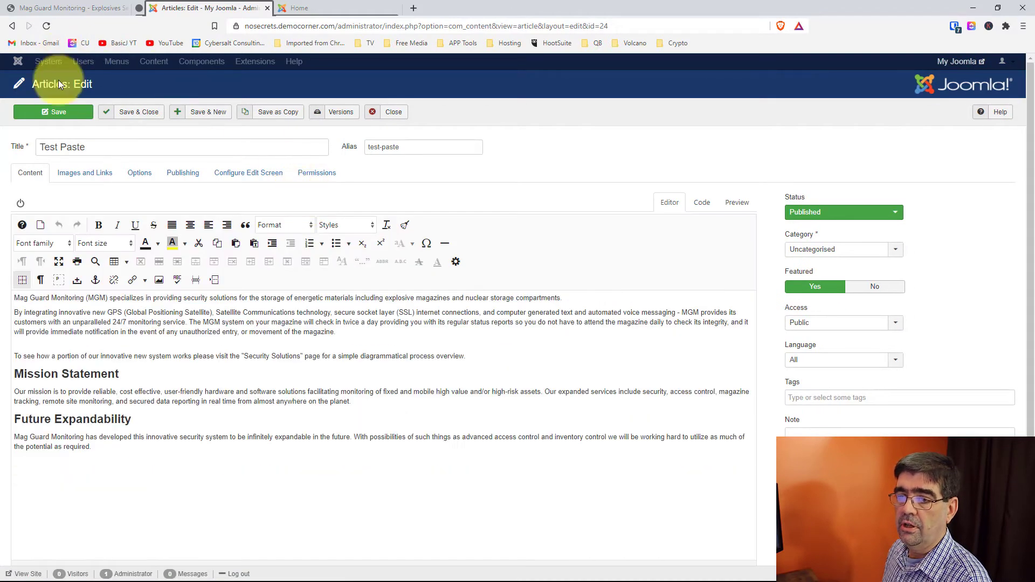
pyautogui.click(133, 343)
pyautogui.hotkey('ctrl', 'a')
pyautogui.press('Delete')
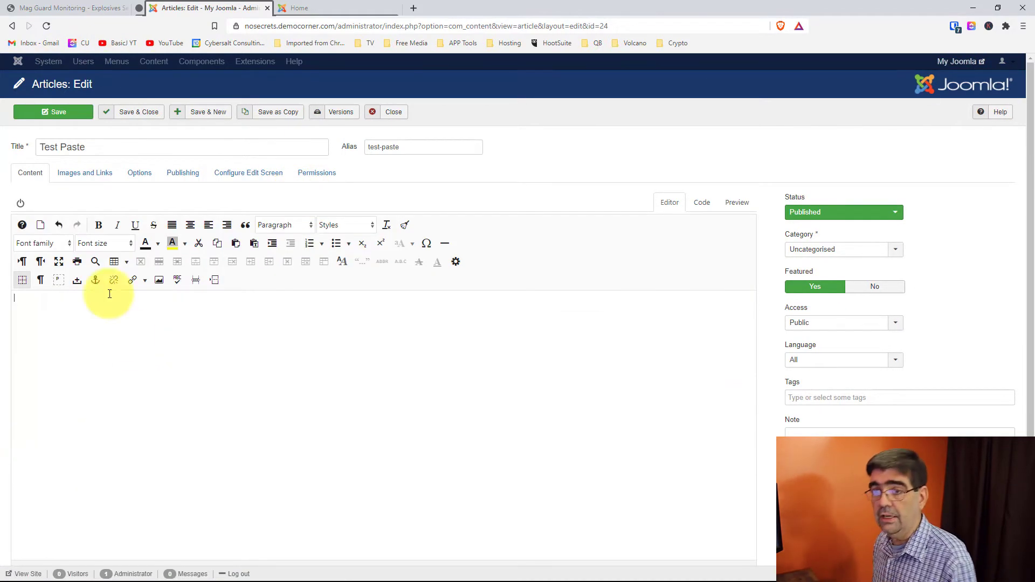
# Step: Copy the Mag Guard Monitoring page text from the introduction through Future Expandability and paste it with formatting into the empty article
pyautogui.click(47, 7)
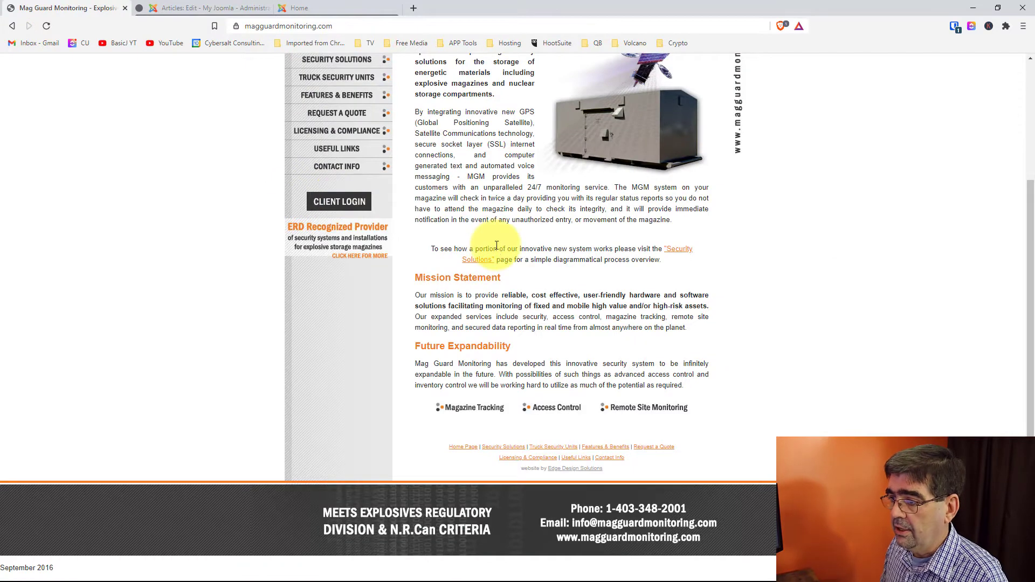
pyautogui.scroll(3, 485, 232)
pyautogui.moveTo(418, 197); pyautogui.dragTo(689, 541)
pyautogui.hotkey('ctrl', 'c')
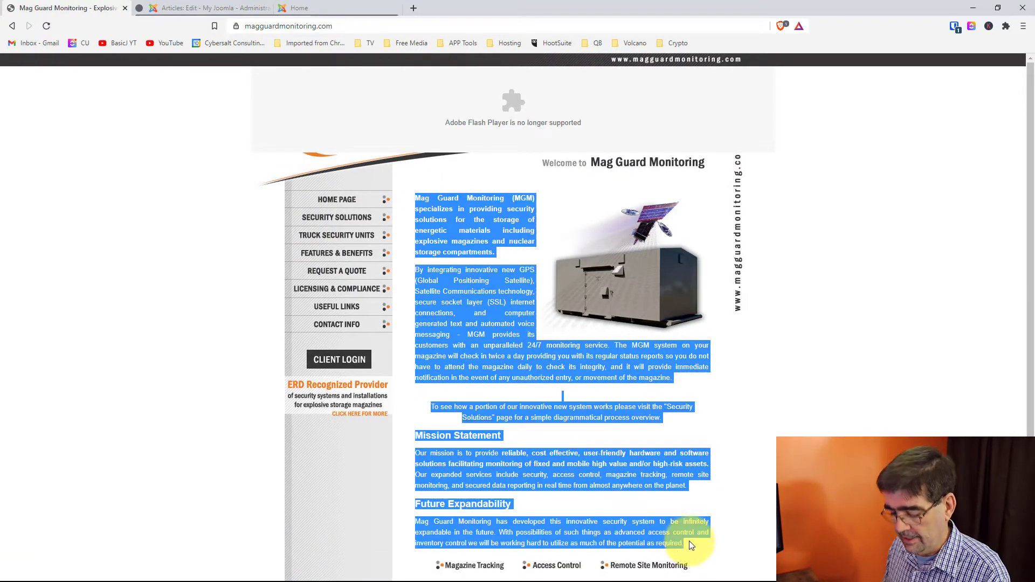
pyautogui.click(186, 9)
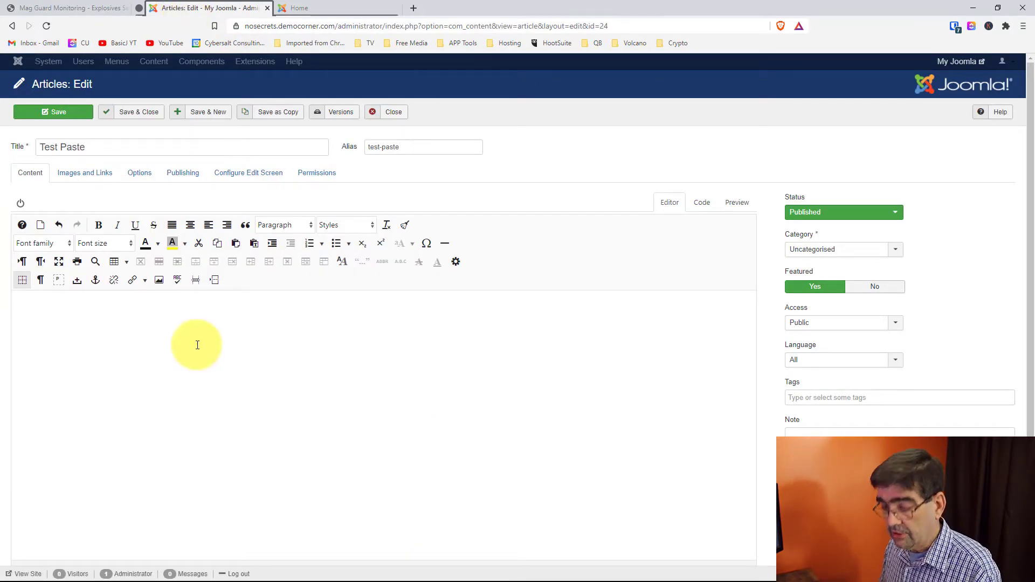
pyautogui.hotkey('ctrl', 'v')
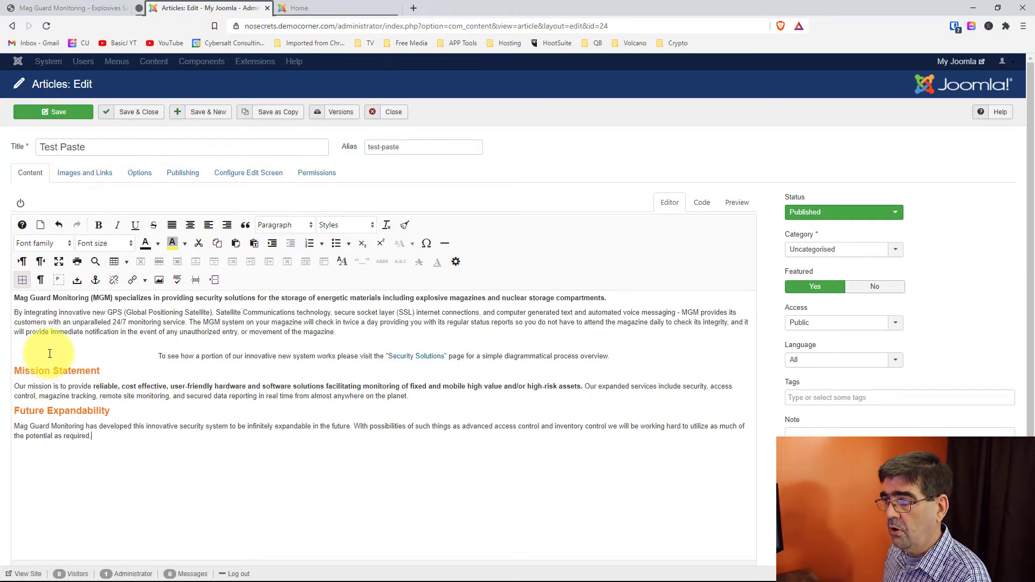
# Step: Examine the pasted article's source code, including the Security Solutions link, and compare it with the formatted view
pyautogui.click(698, 207)
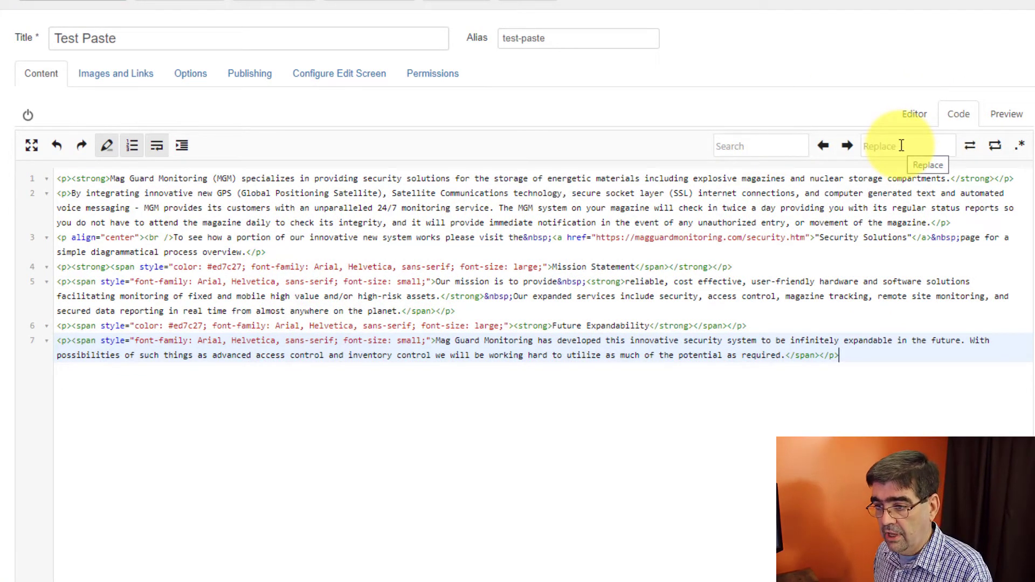
pyautogui.click(537, 341)
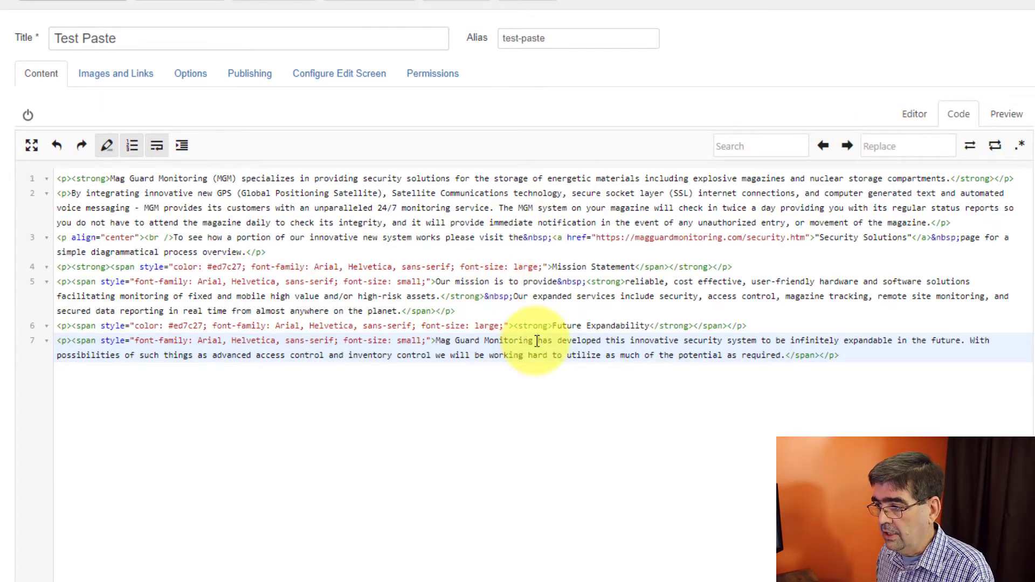
pyautogui.moveTo(553, 237); pyautogui.dragTo(812, 239)
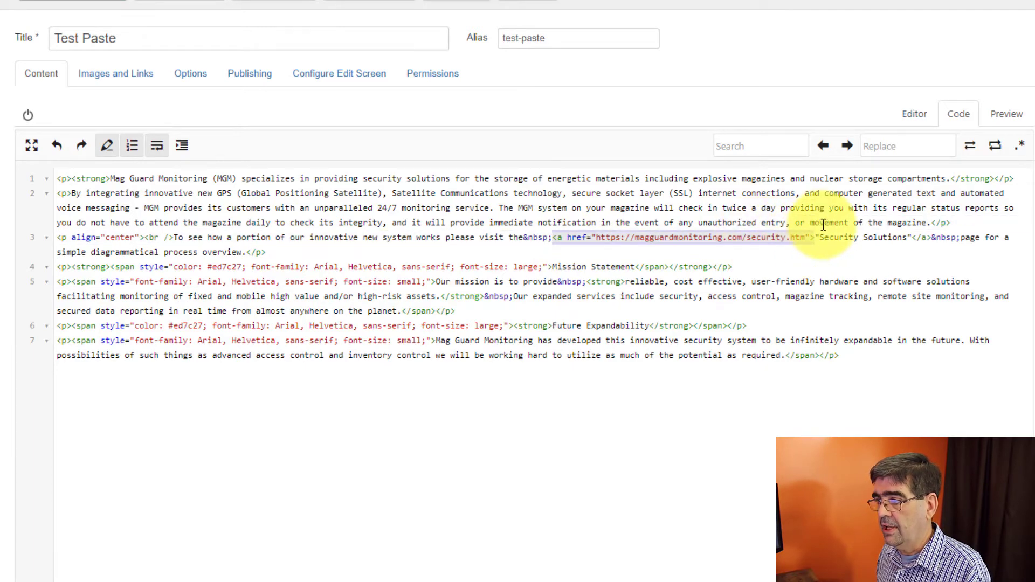
pyautogui.click(917, 116)
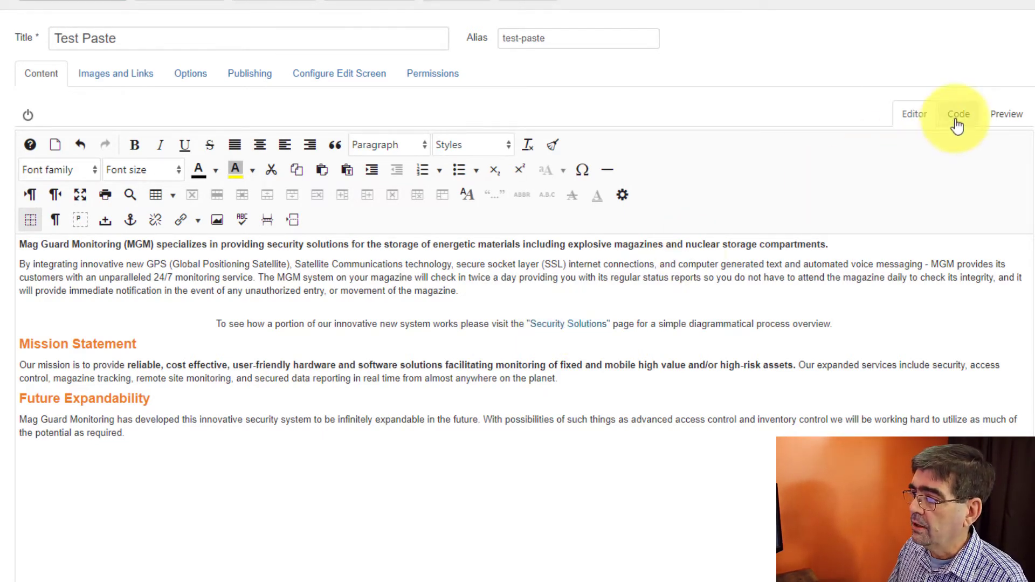
# Step: In the source code, replace every <span style="color: #ed7c27; font-family: Arial, Helvetica, sans-serif; font-size: large;"> tag with nothing
pyautogui.click(958, 126)
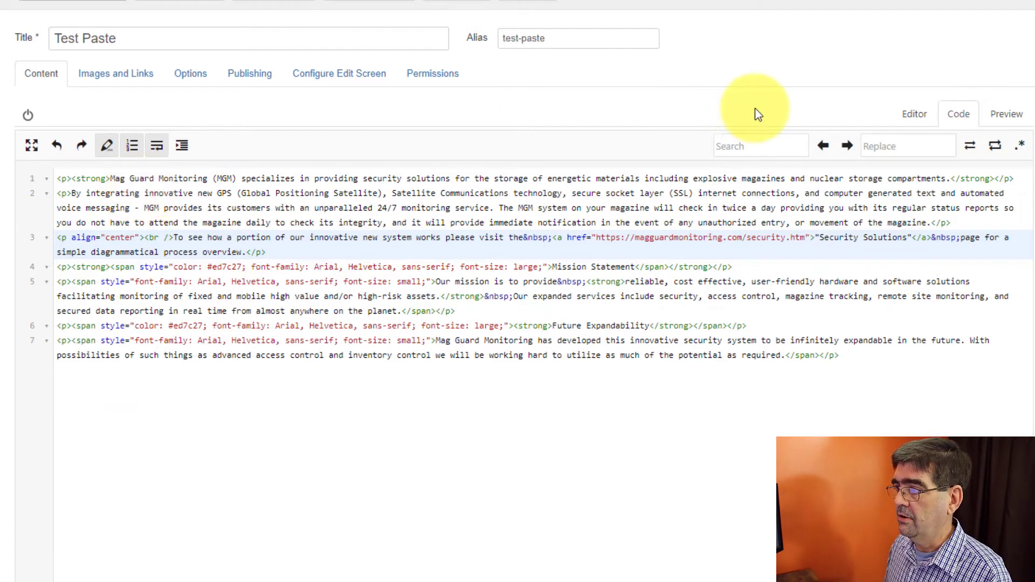
pyautogui.click(79, 326)
pyautogui.moveTo(131, 326); pyautogui.dragTo(512, 327)
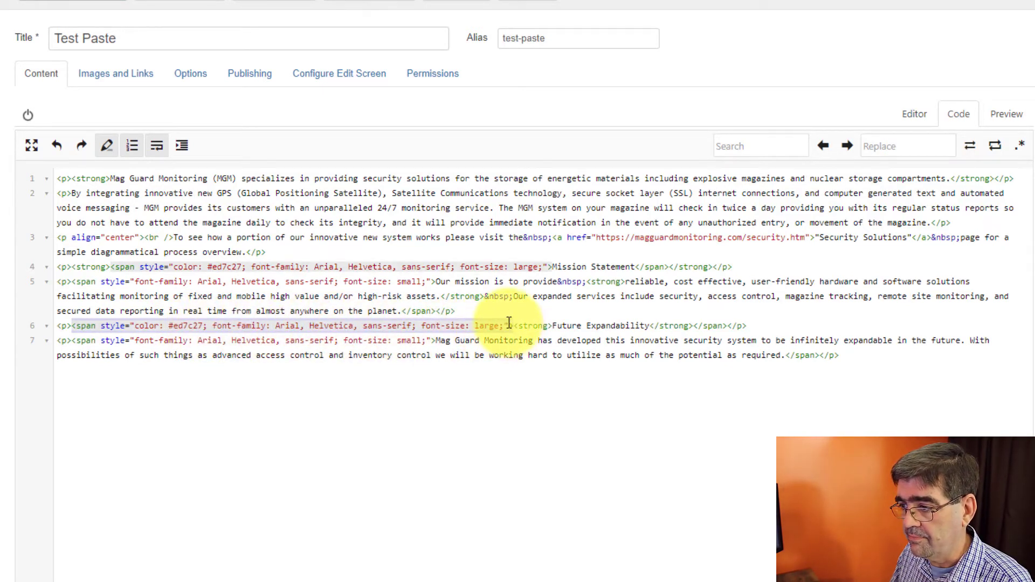
pyautogui.rightClick(122, 328)
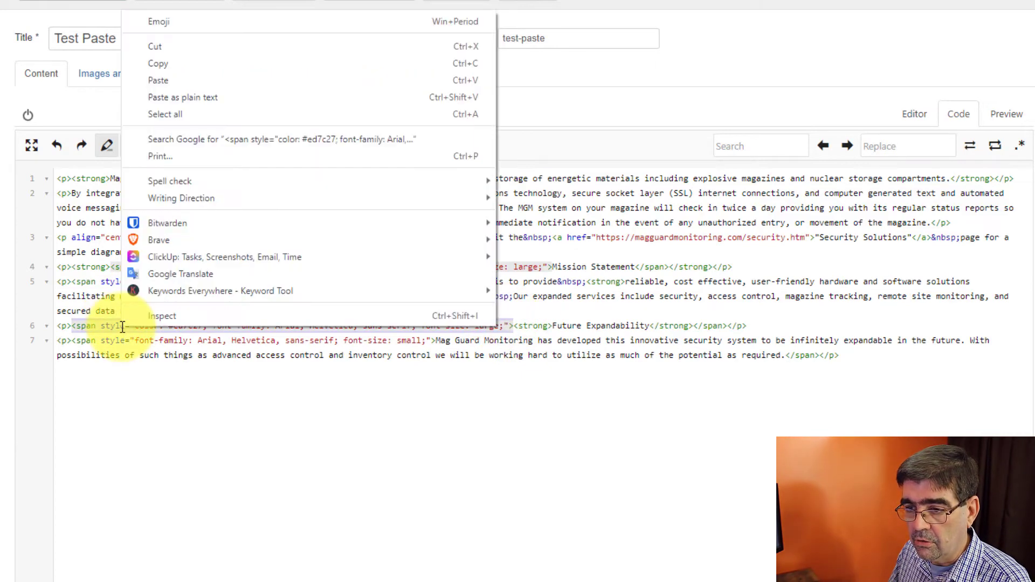
pyautogui.click(189, 69)
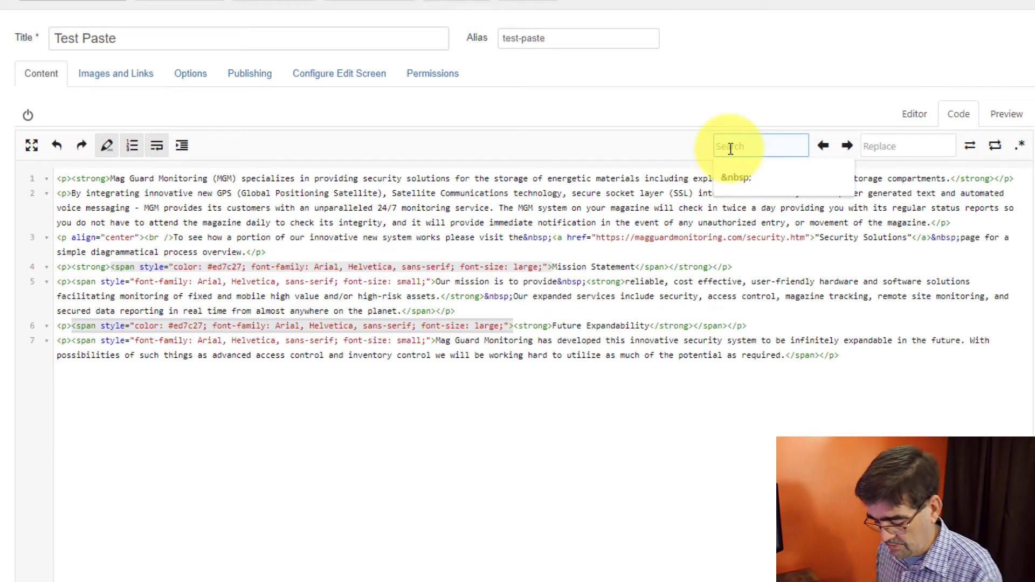
pyautogui.write('<span style="color: #ed7c27; font-family: Arial, Helvetica, sans-serif; font-size: large;">')
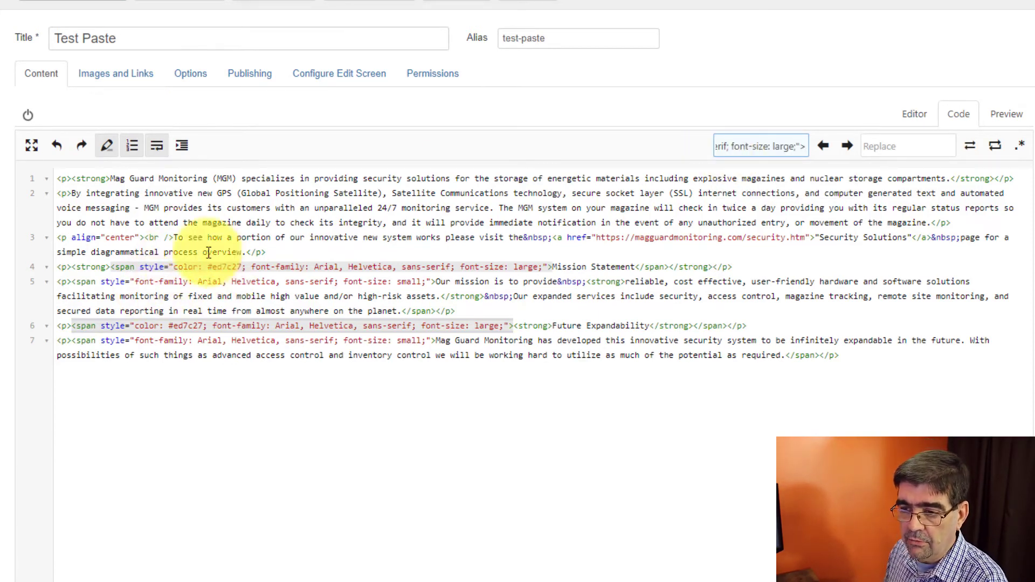
pyautogui.click(996, 152)
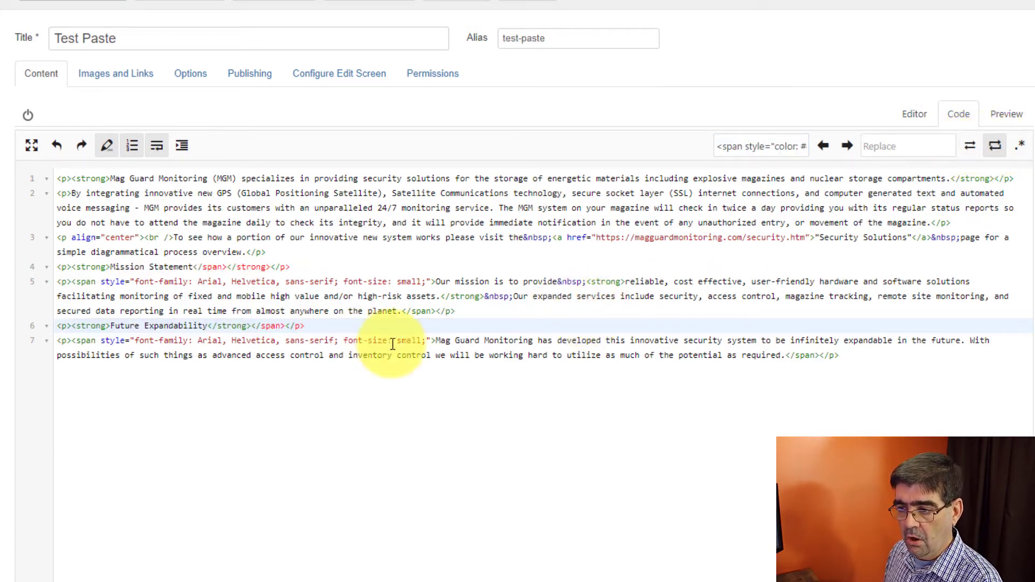
# Step: Replace every <span style="font-family: Arial, Helvetica, sans-serif; font-size: small;"> tag with nothing and review the article in formatted and code views
pyautogui.click(433, 341)
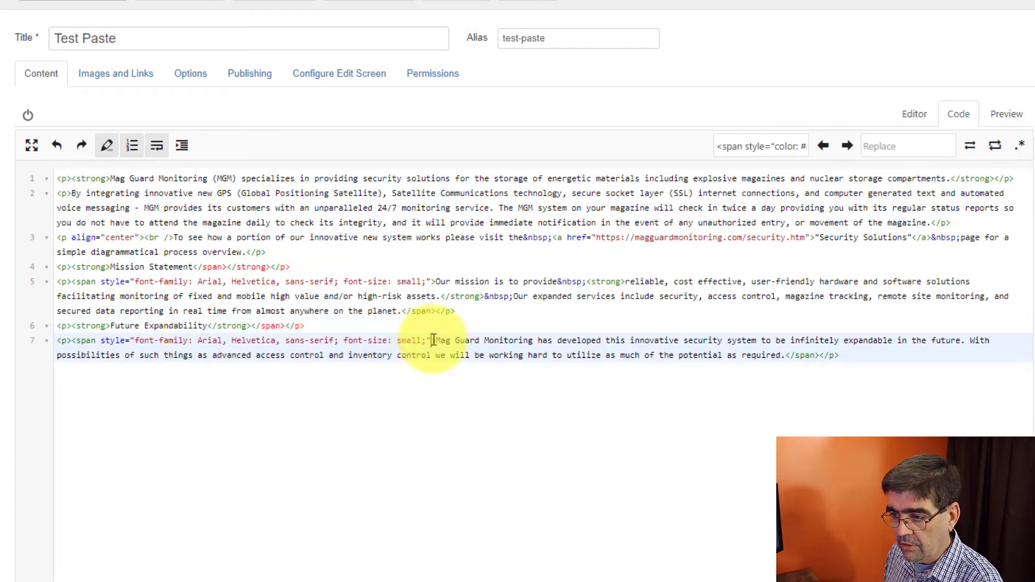
pyautogui.moveTo(436, 340); pyautogui.dragTo(77, 343)
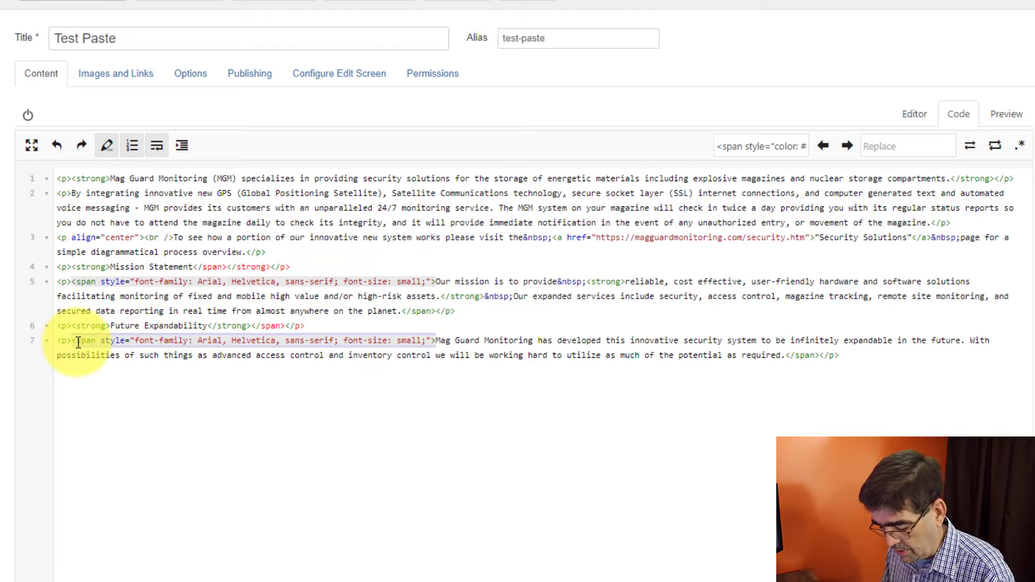
pyautogui.tripleClick(766, 144)
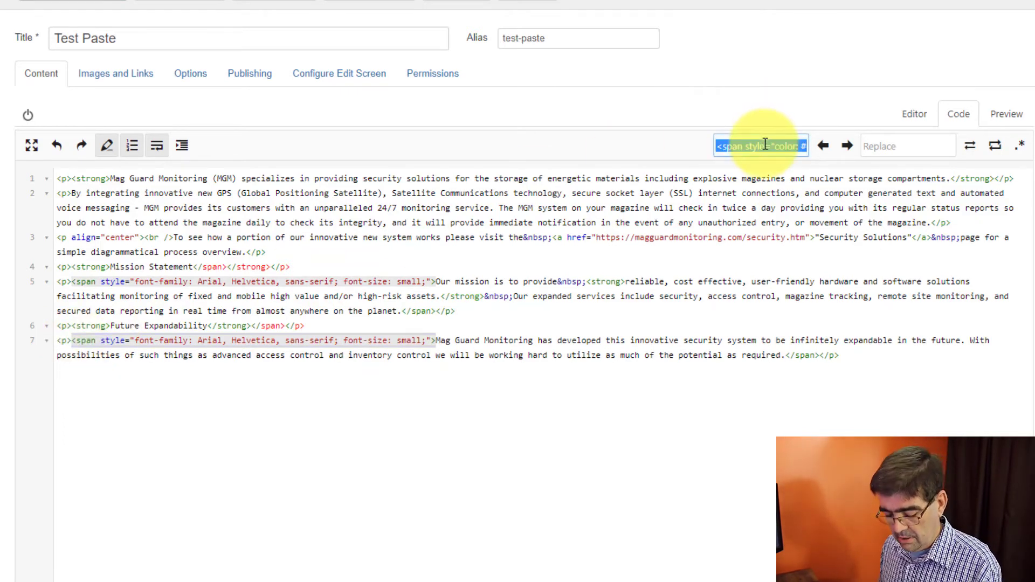
pyautogui.write('<span style="font-family: Arial, Helvetica, sans-serif; font-size: small;">')
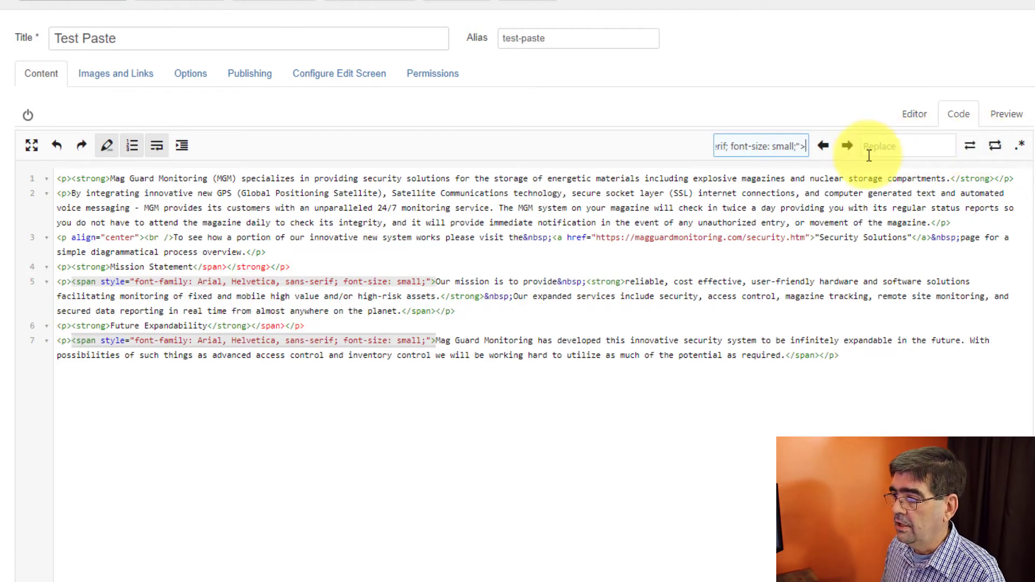
pyautogui.click(894, 145)
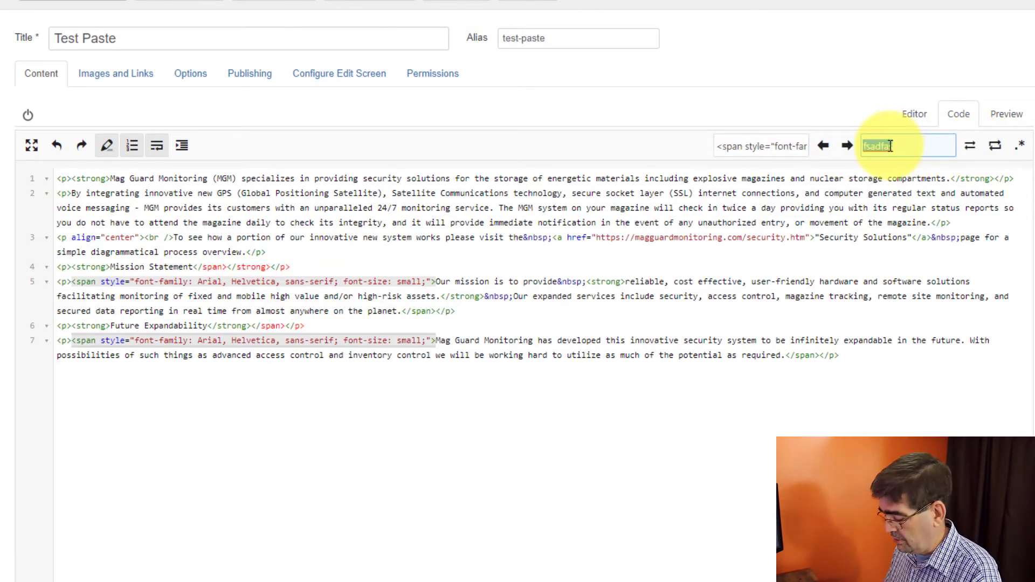
pyautogui.click(997, 146)
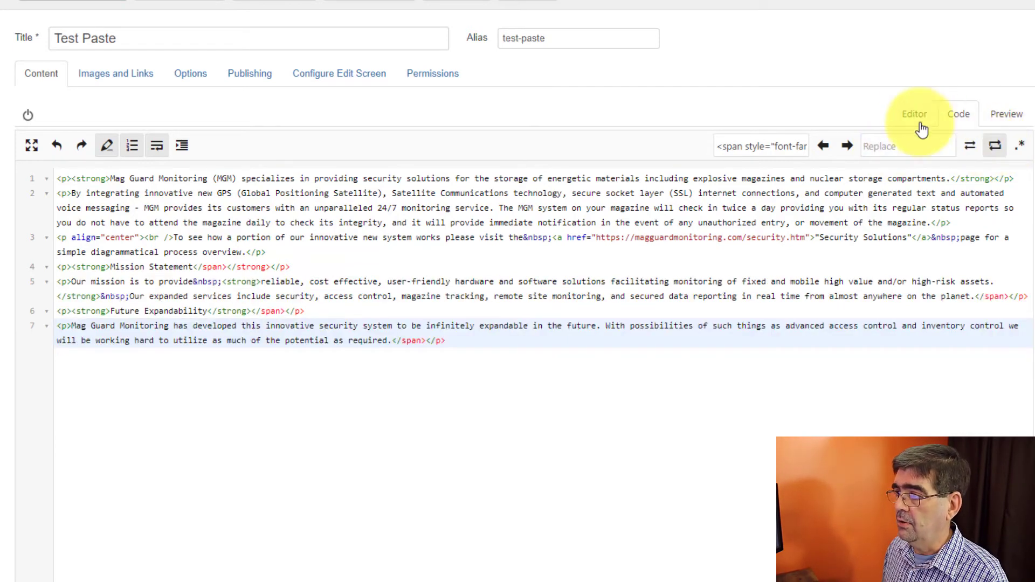
pyautogui.click(914, 128)
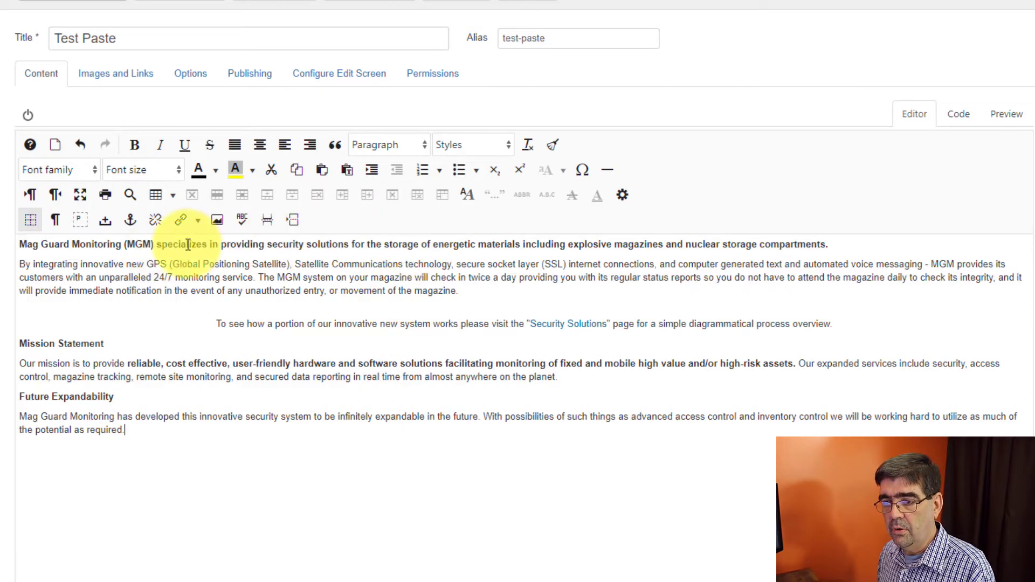
pyautogui.click(970, 122)
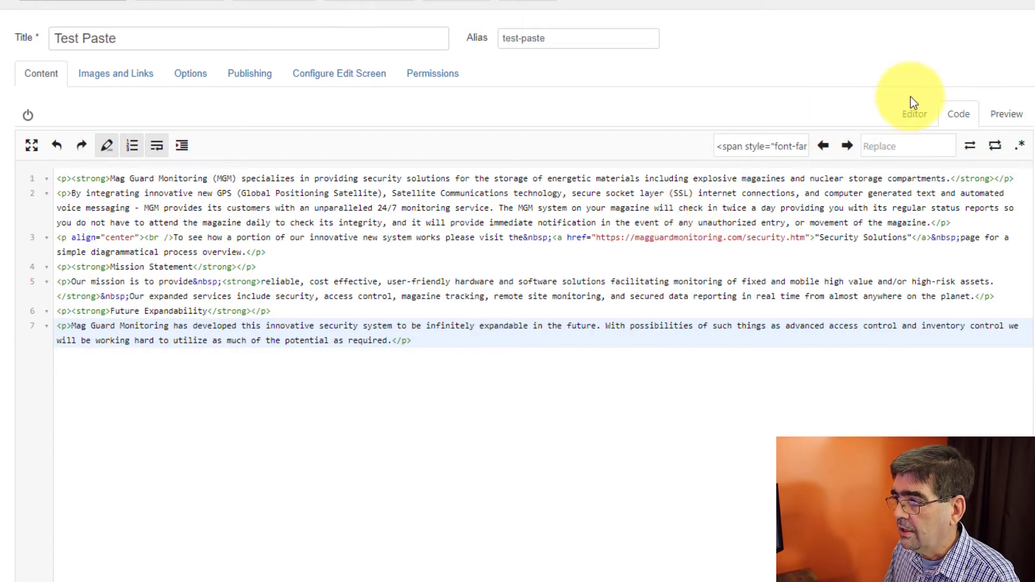
# Step: Save the cleaned Test Paste article from the formatted view and reload the site's Home page to review it
pyautogui.click(896, 123)
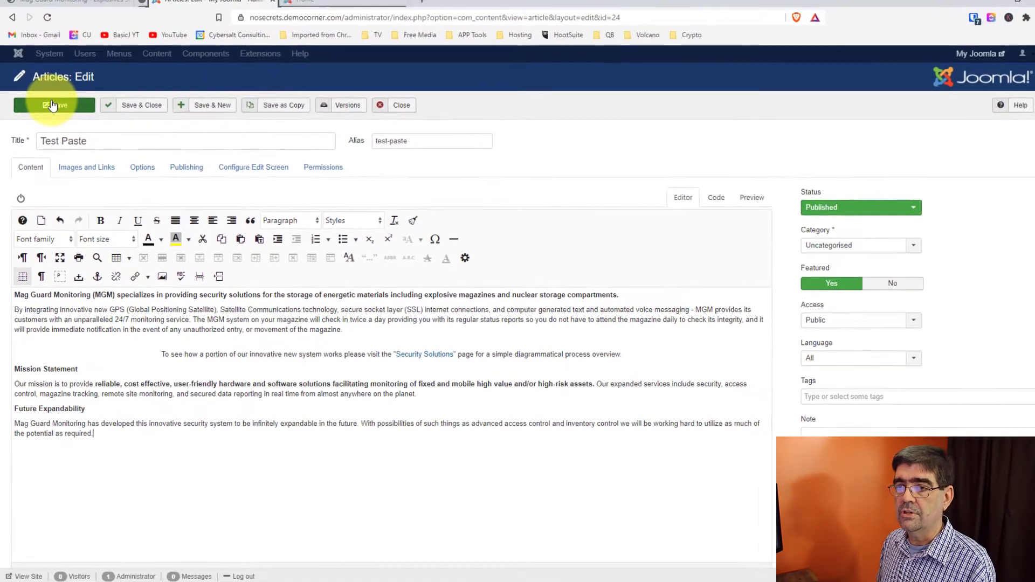
pyautogui.click(52, 112)
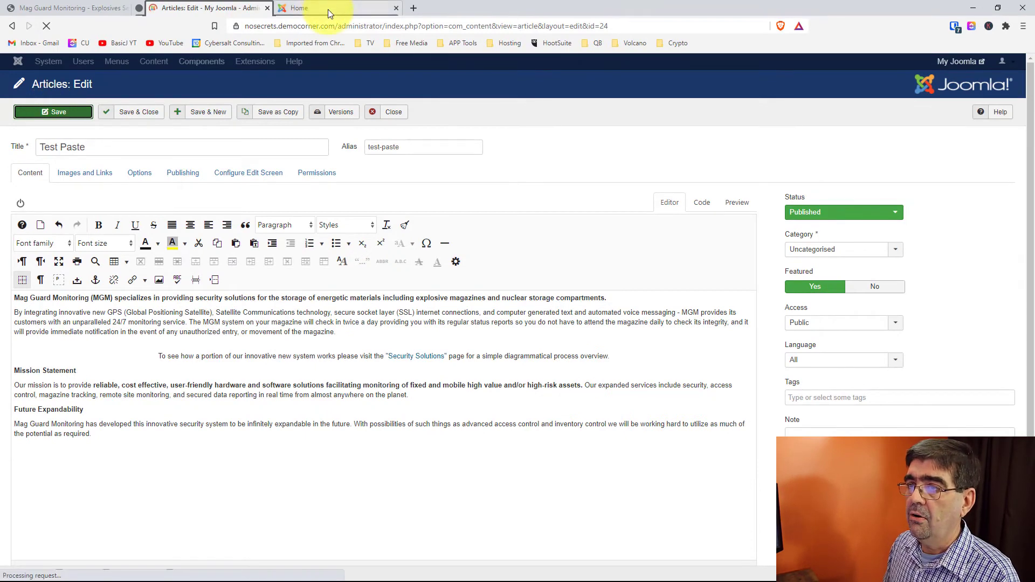
pyautogui.click(328, 9)
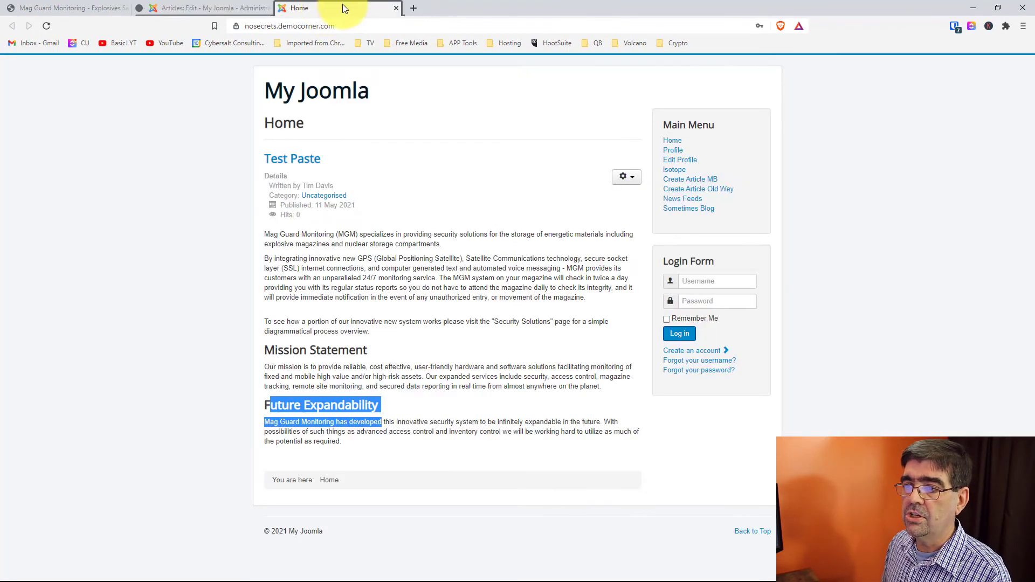
pyautogui.click(46, 25)
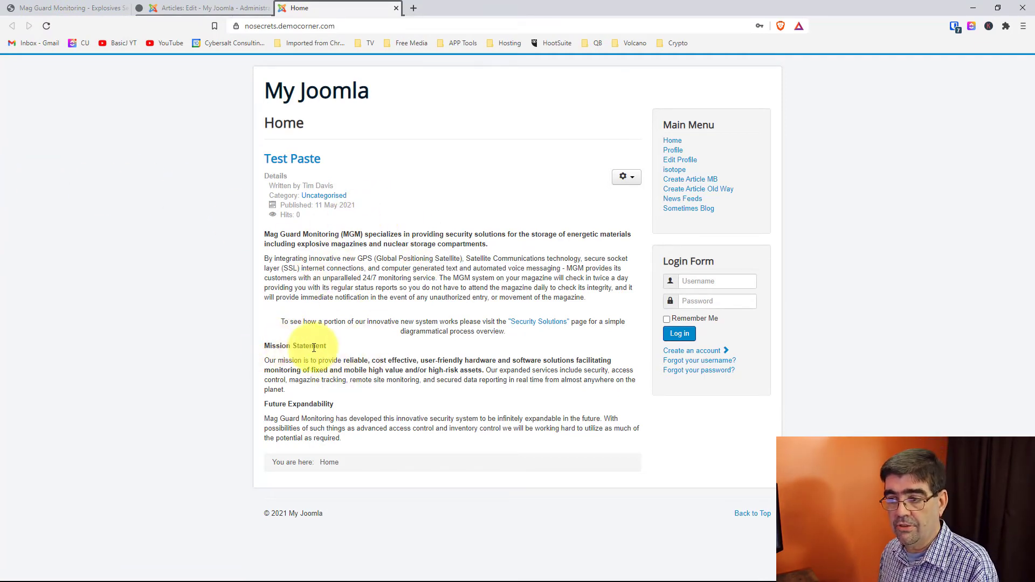
# Step: Format the Mission Statement and Future Expandability lines of the article as Heading 2 and save the article
pyautogui.click(159, 17)
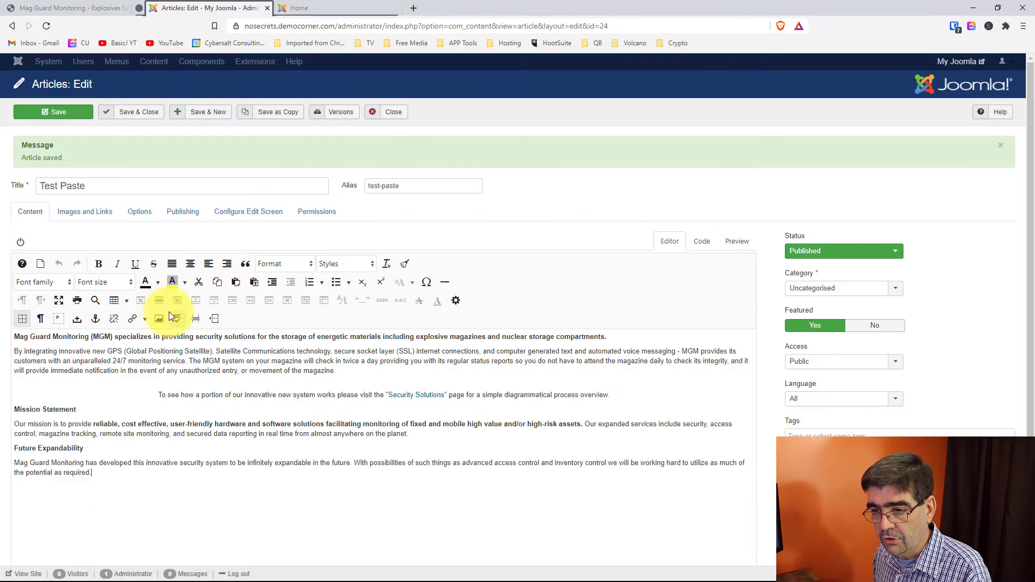
pyautogui.moveTo(77, 410); pyautogui.dragTo(11, 418)
pyautogui.click(285, 264)
pyautogui.click(286, 354)
pyautogui.moveTo(85, 456); pyautogui.dragTo(12, 457)
pyautogui.click(282, 267)
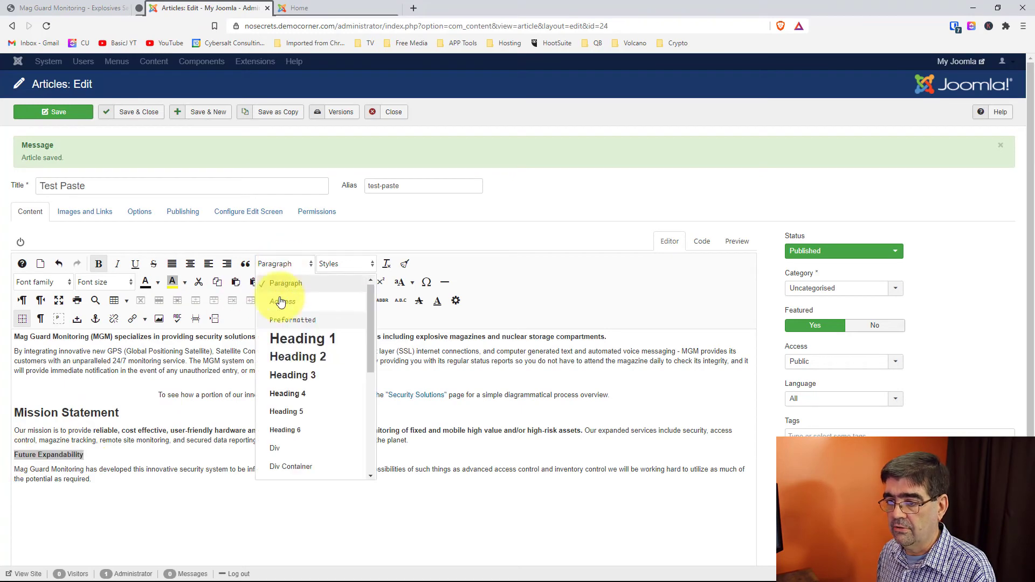
pyautogui.click(287, 356)
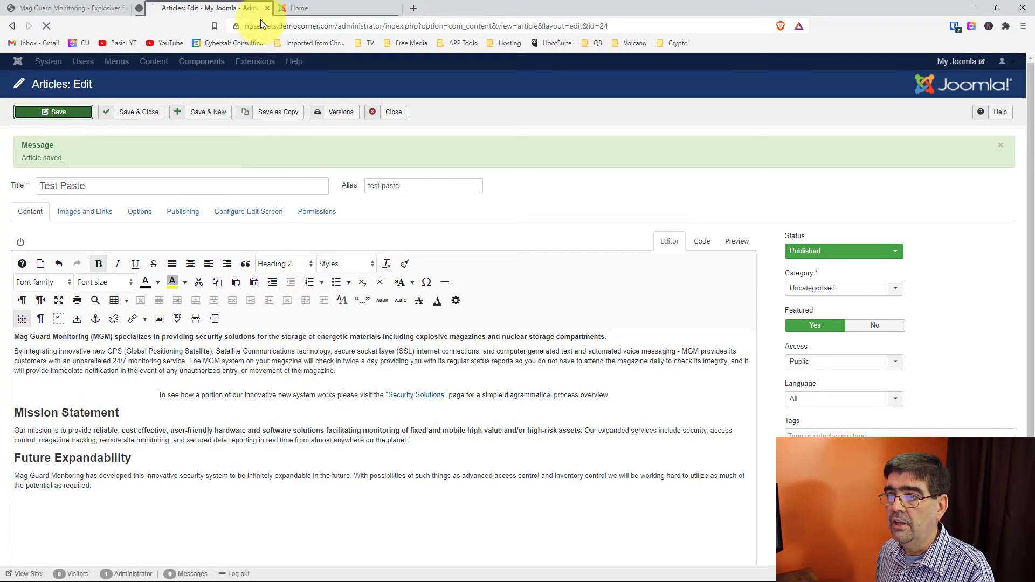
# Step: Reload the site's Home page to review the article's two section headings, and return to the article editor
pyautogui.click(323, 8)
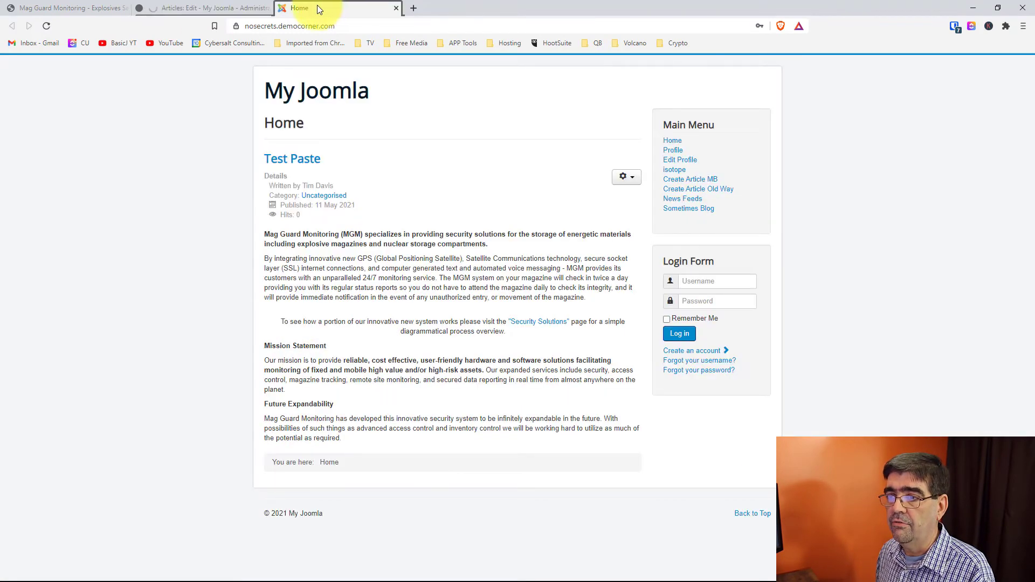
pyautogui.click(46, 26)
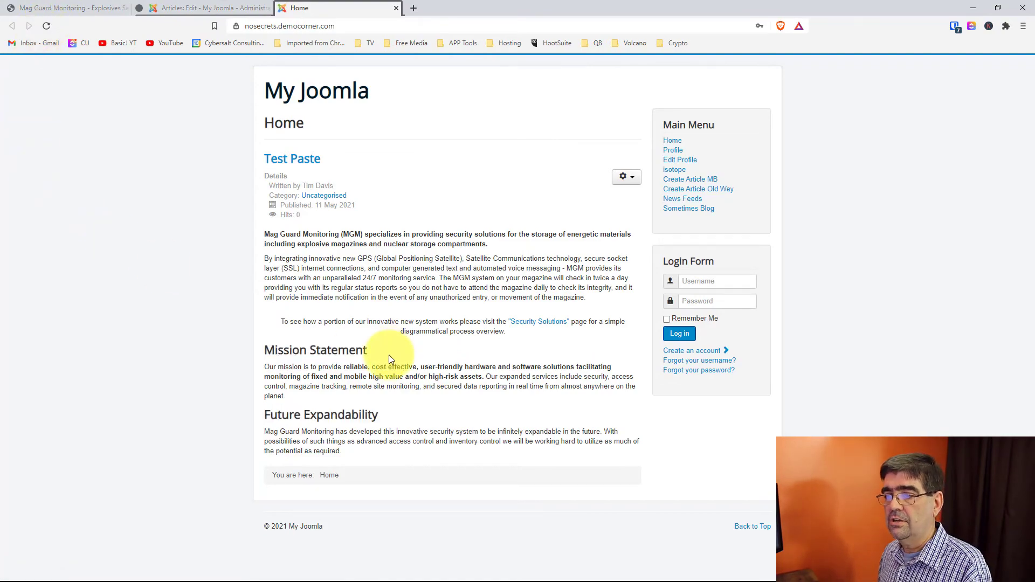
pyautogui.click(212, 10)
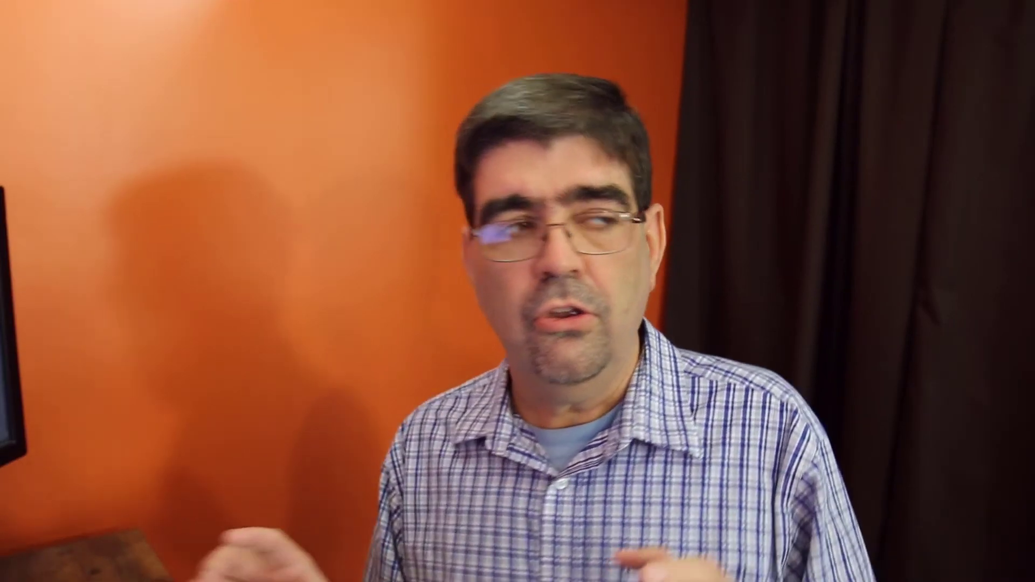